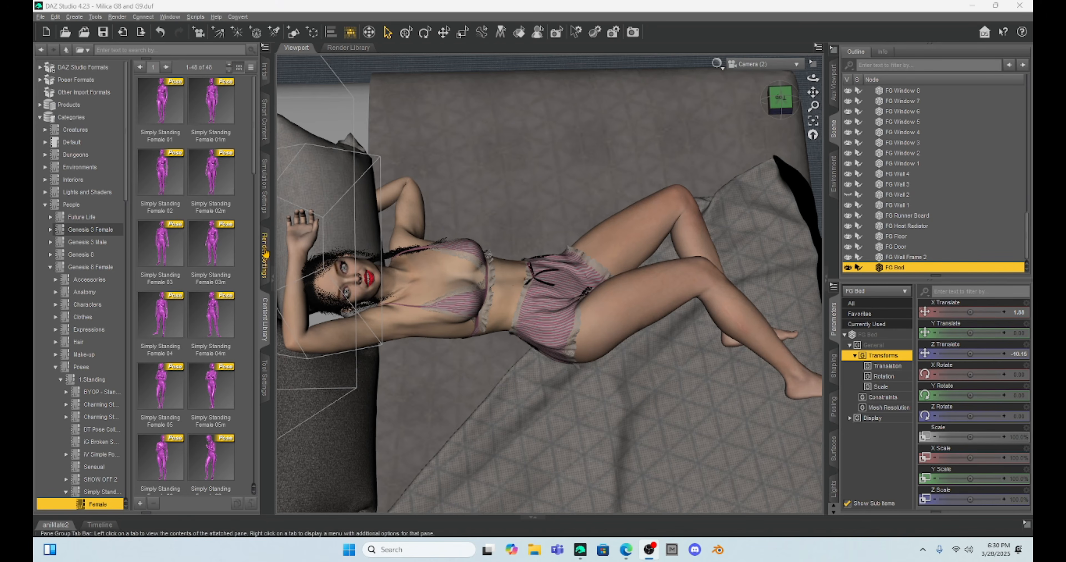
- Show the render settings and compare the viewport size with both side docking areas collapsed and restored
{"action": "left_click", "coordinate": [265, 251]}
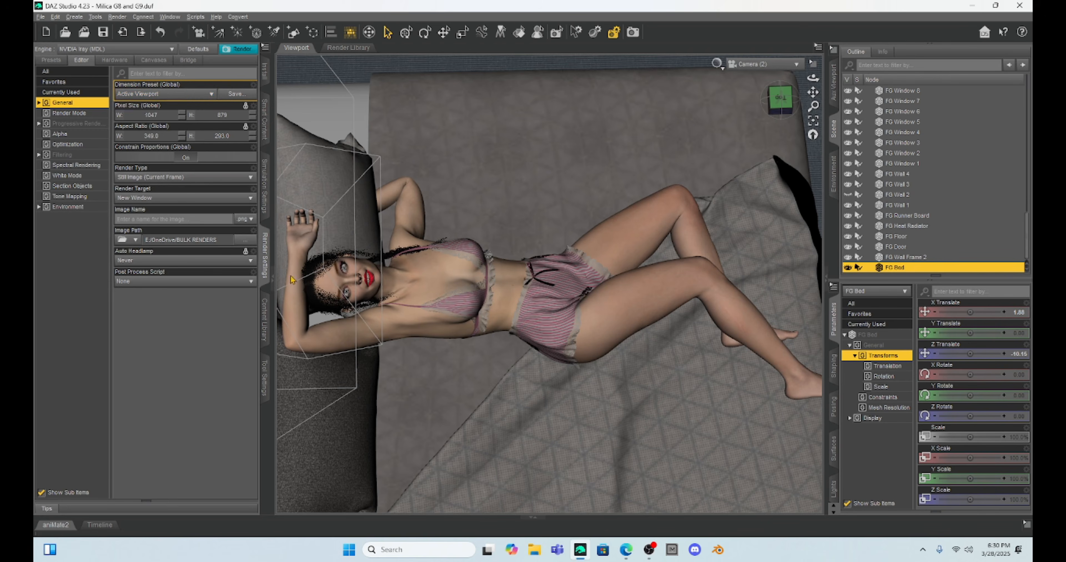
{"action": "left_click", "coordinate": [273, 280]}
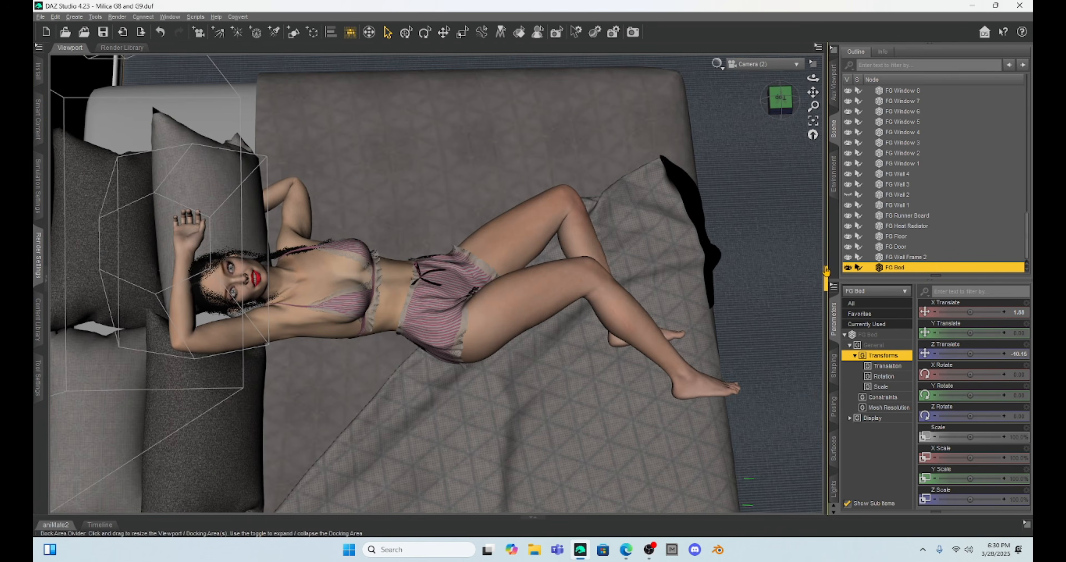
{"action": "left_click", "coordinate": [827, 276]}
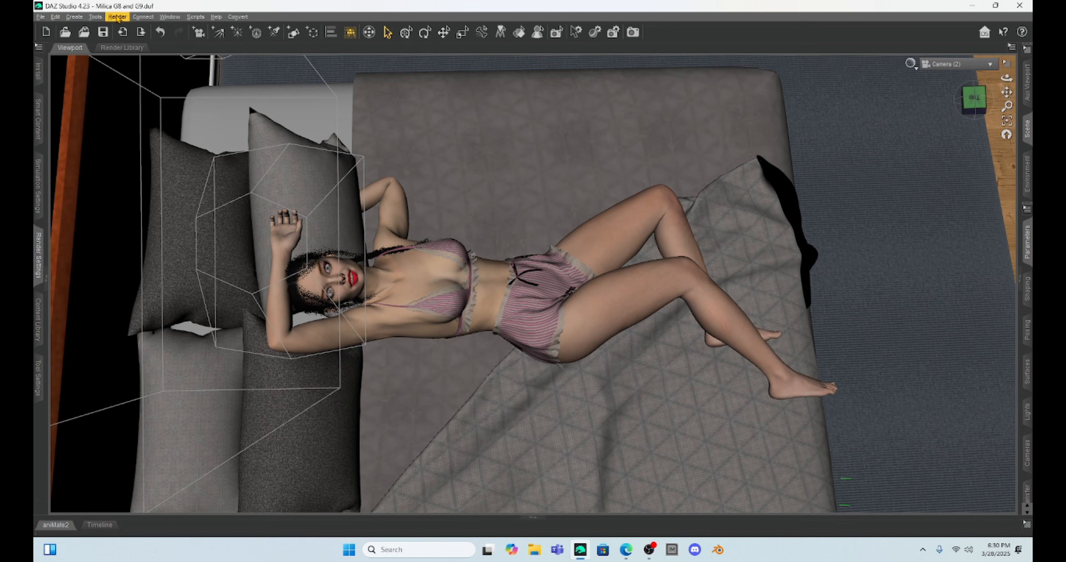
{"action": "left_click", "coordinate": [38, 265]}
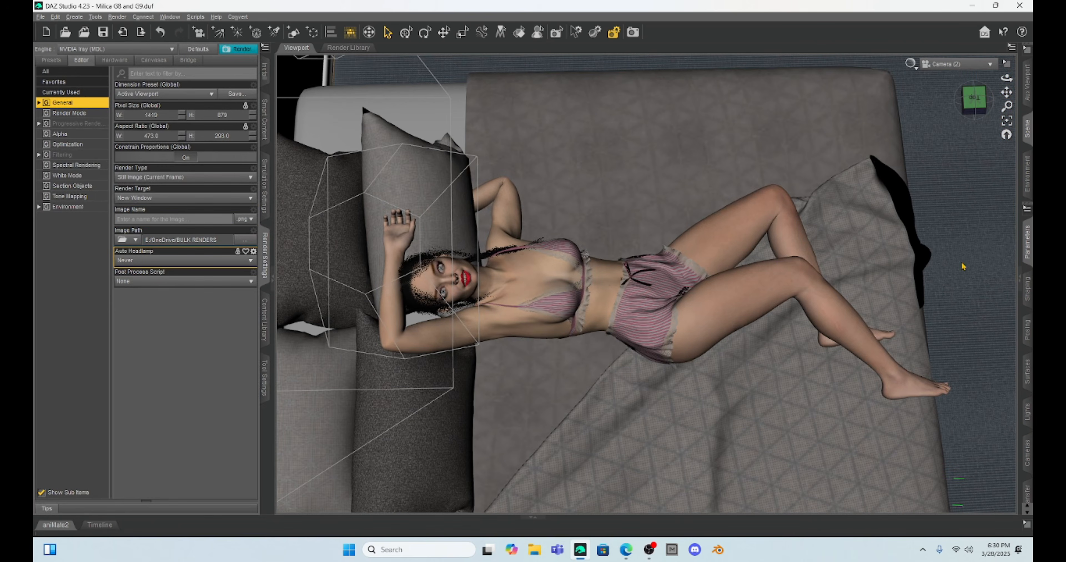
{"action": "left_click", "coordinate": [1019, 279]}
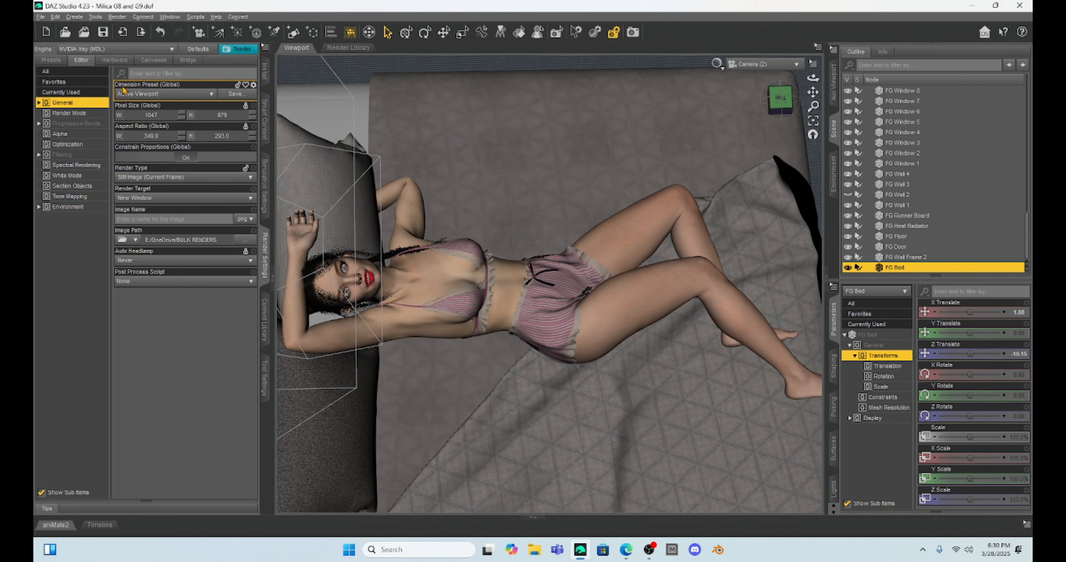
- Try the Display Wide (5:4) and Smartphone Portrait (9:16) dimension presets for the render
{"action": "left_click", "coordinate": [166, 95]}
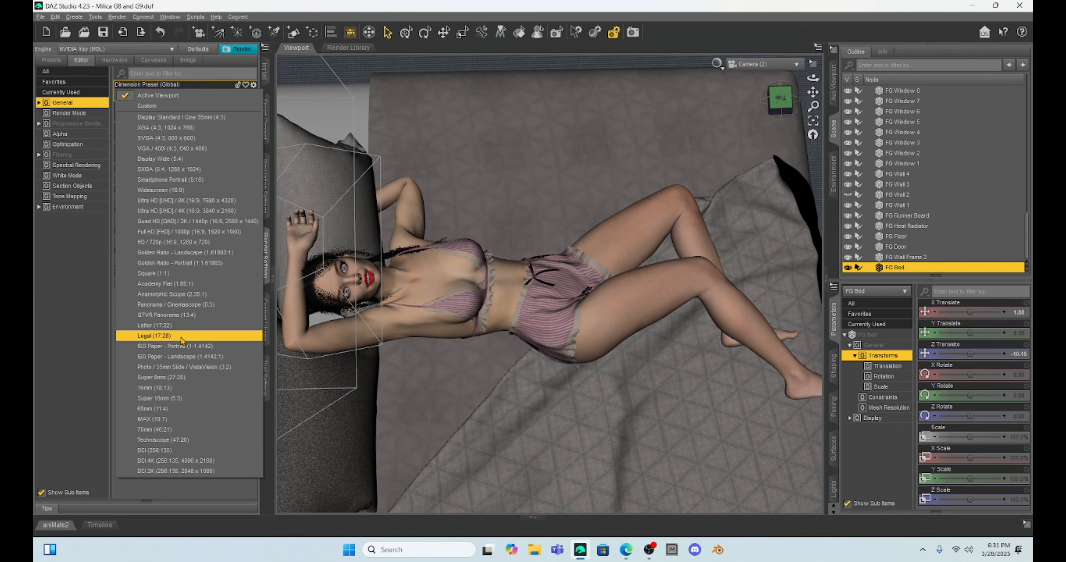
{"action": "left_click", "coordinate": [173, 159]}
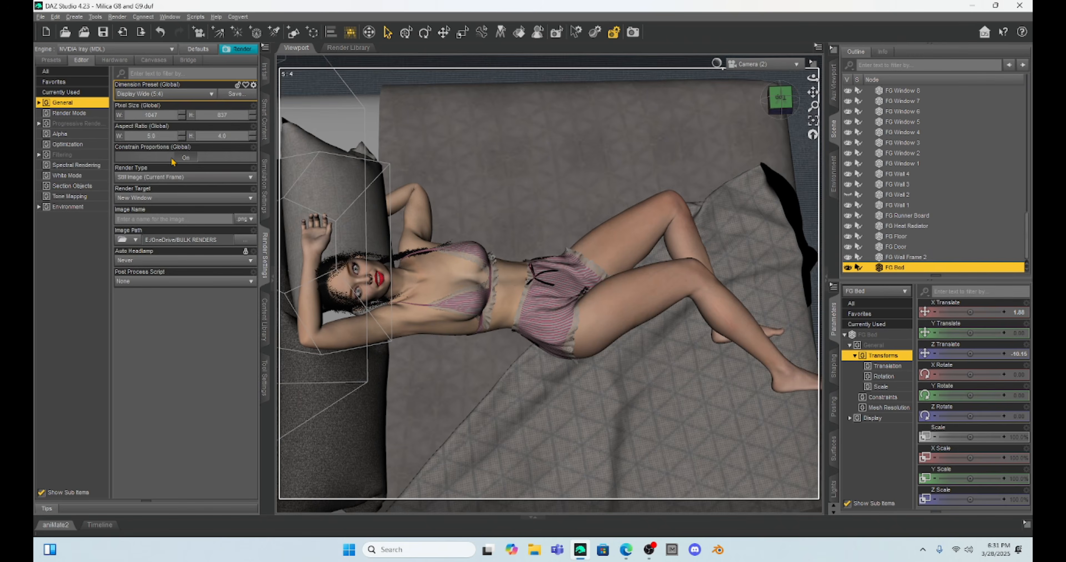
{"action": "left_click", "coordinate": [172, 94]}
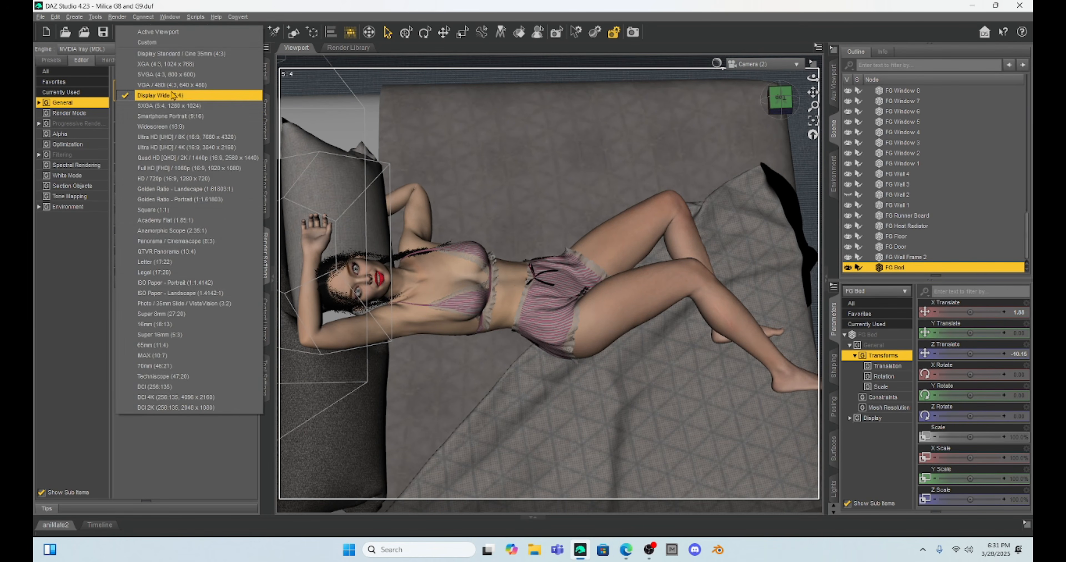
{"action": "left_click", "coordinate": [167, 116]}
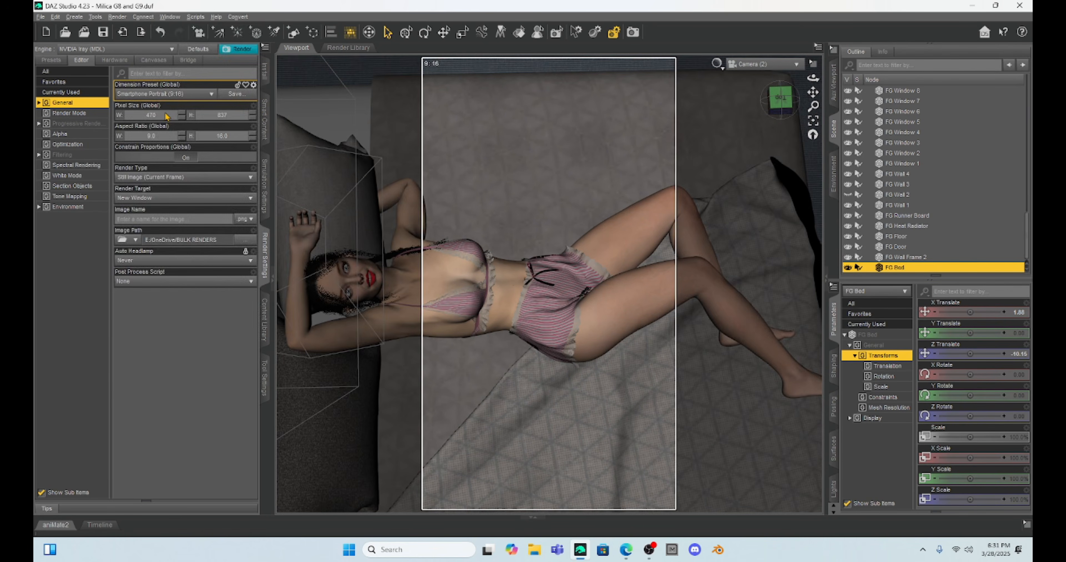
- Try the ISO Paper Portrait and ISO Paper Landscape dimension presets, and return the preset to Active Viewport
{"action": "left_click", "coordinate": [168, 94]}
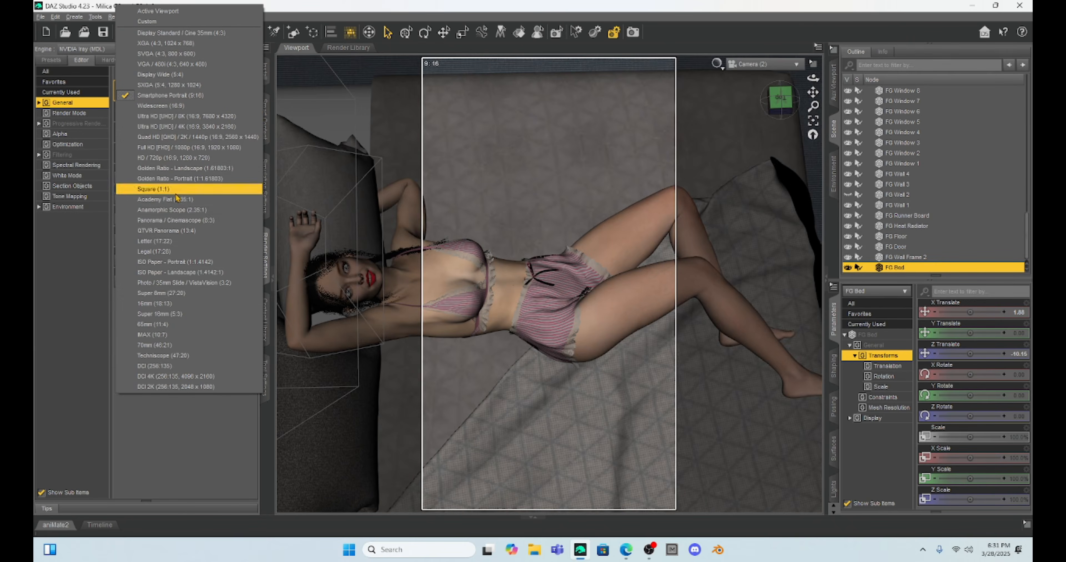
{"action": "left_click", "coordinate": [186, 263]}
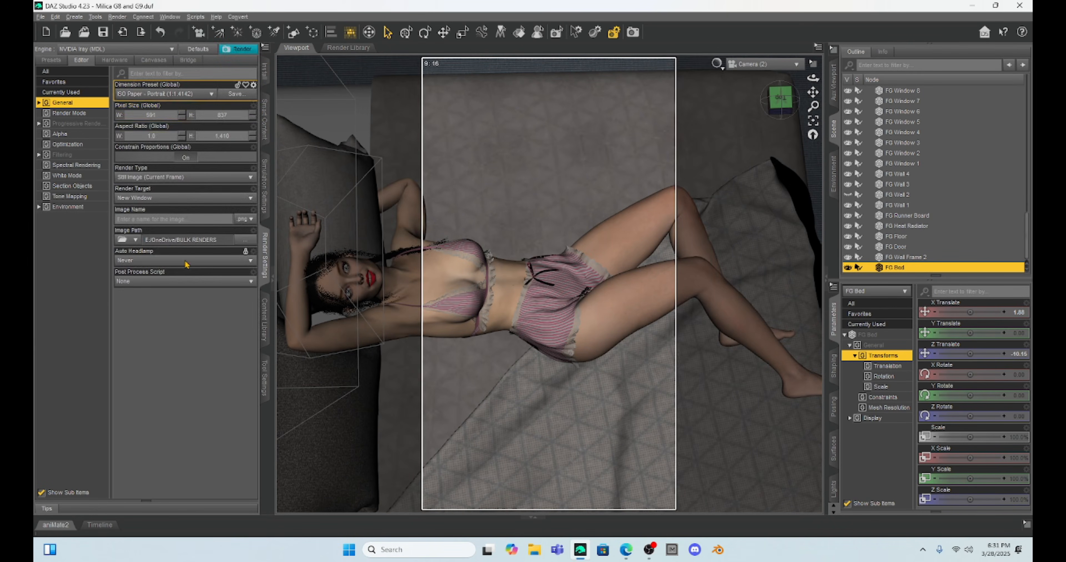
{"action": "left_click", "coordinate": [180, 95]}
{"action": "left_click", "coordinate": [170, 122]}
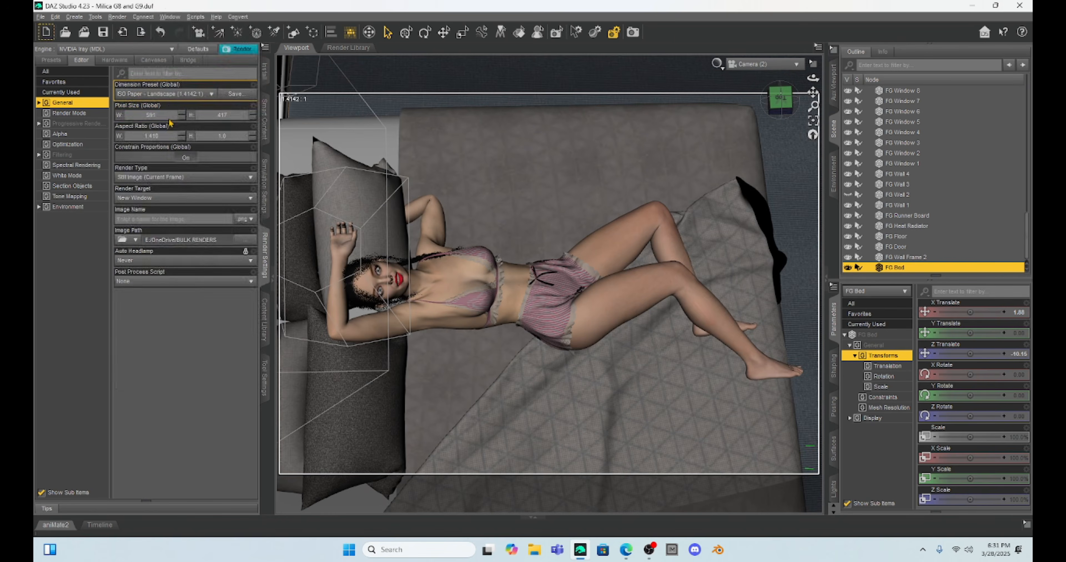
{"action": "left_click", "coordinate": [167, 94]}
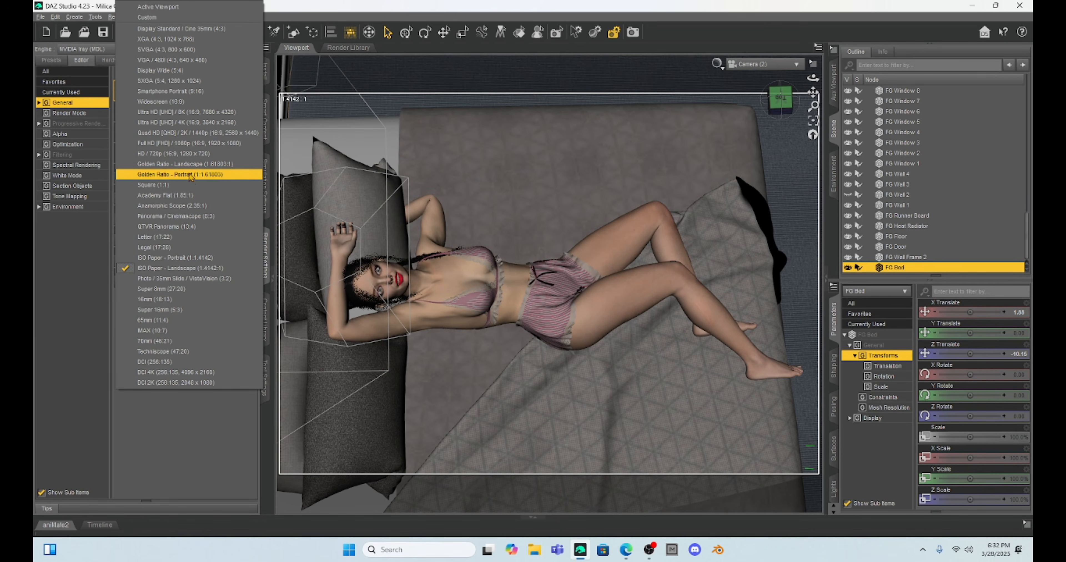
{"action": "left_click", "coordinate": [171, 8]}
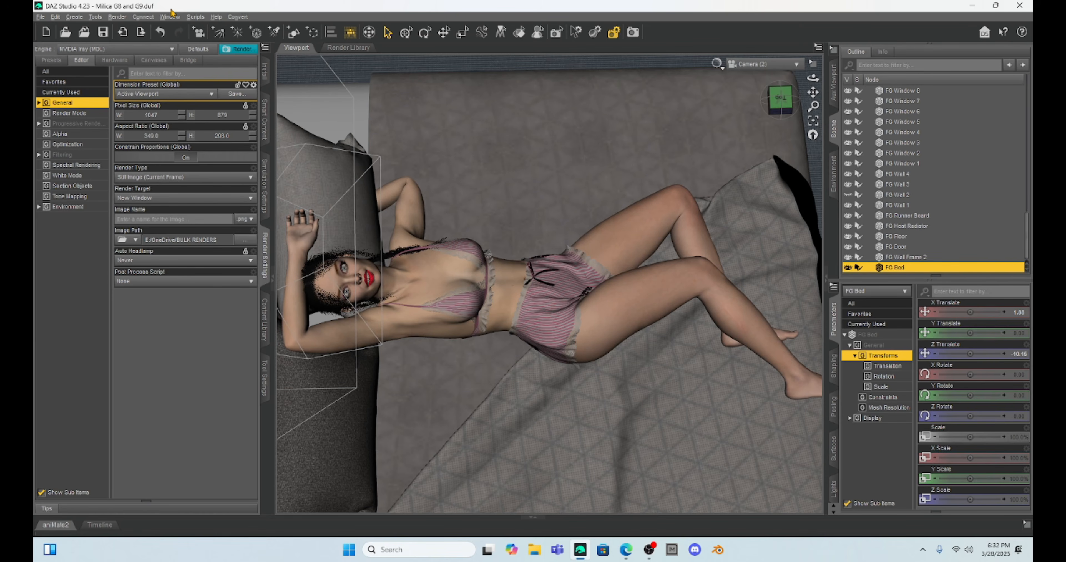
- Collapse both side docking areas to enlarge the viewport and move Camera (2) closer to the figure on the bed
{"action": "left_click", "coordinate": [153, 99]}
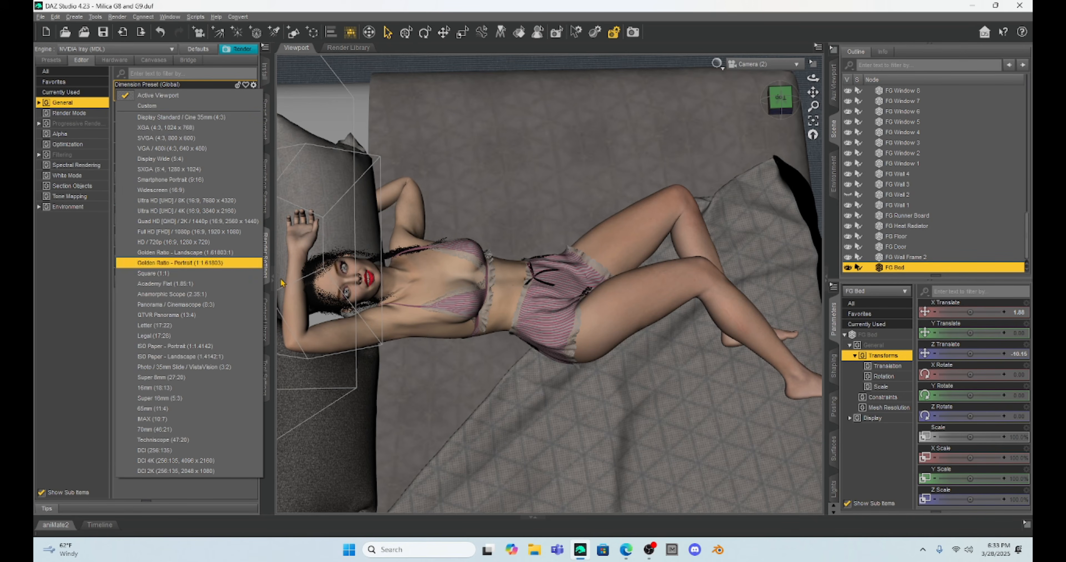
{"action": "left_click", "coordinate": [273, 275]}
{"action": "left_click", "coordinate": [273, 275]}
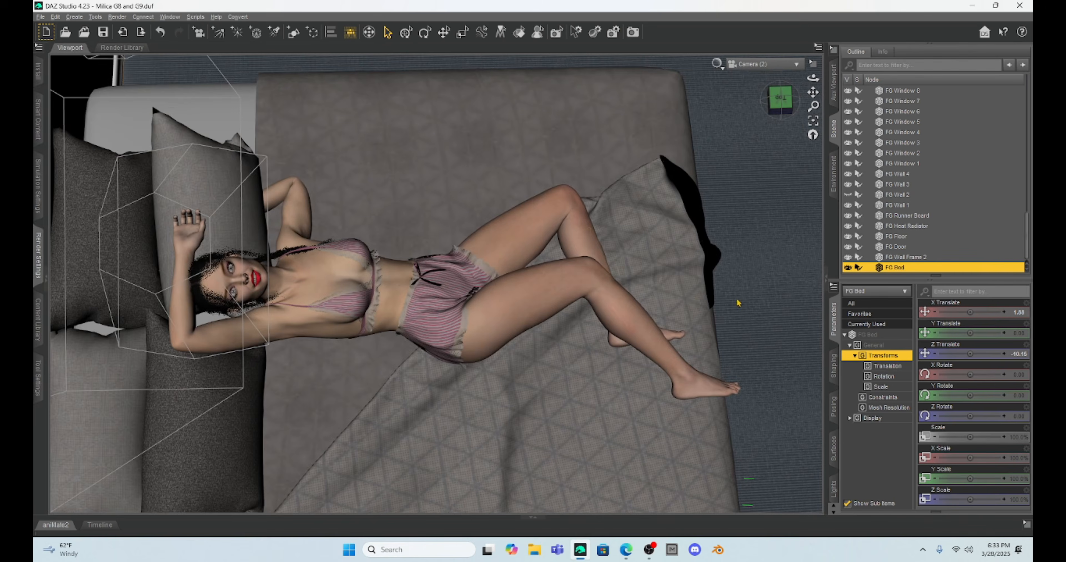
{"action": "left_click", "coordinate": [825, 278]}
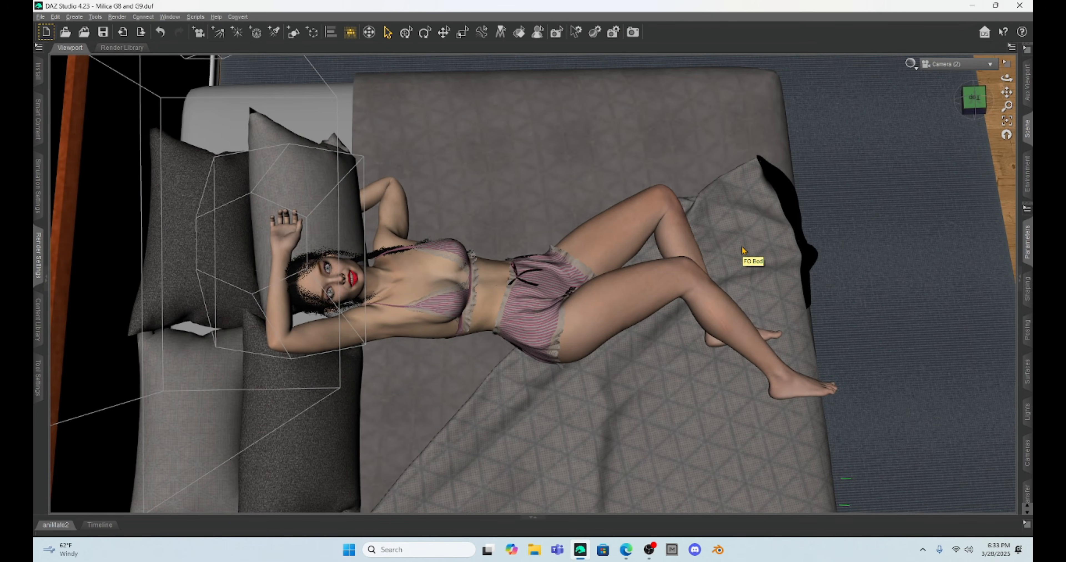
{"action": "scroll", "coordinate": [742, 248], "scroll_direction": "up", "scroll_amount": 3}
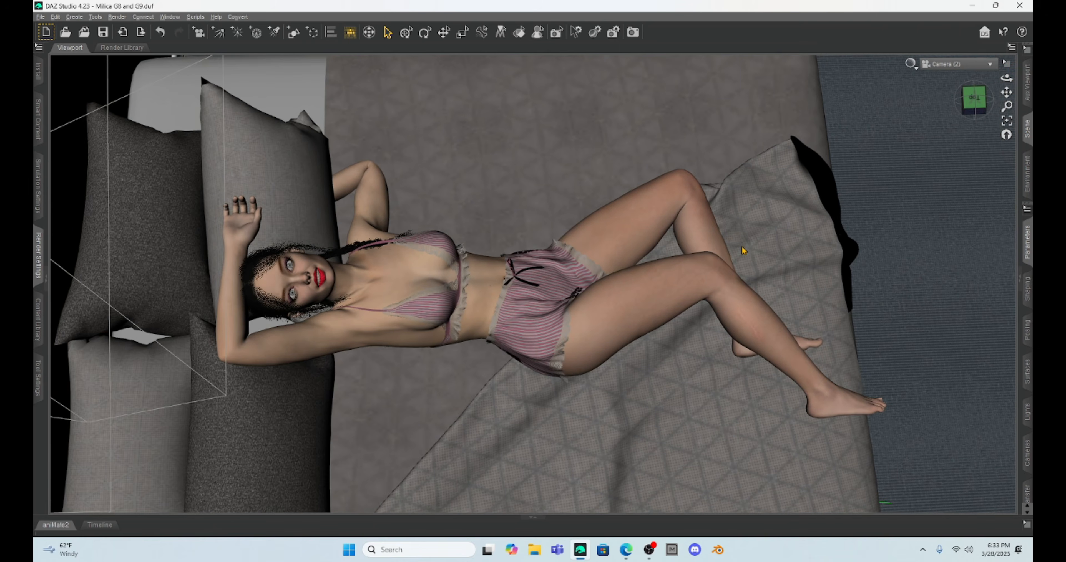
{"action": "scroll", "coordinate": [742, 247], "scroll_direction": "up", "scroll_amount": 1}
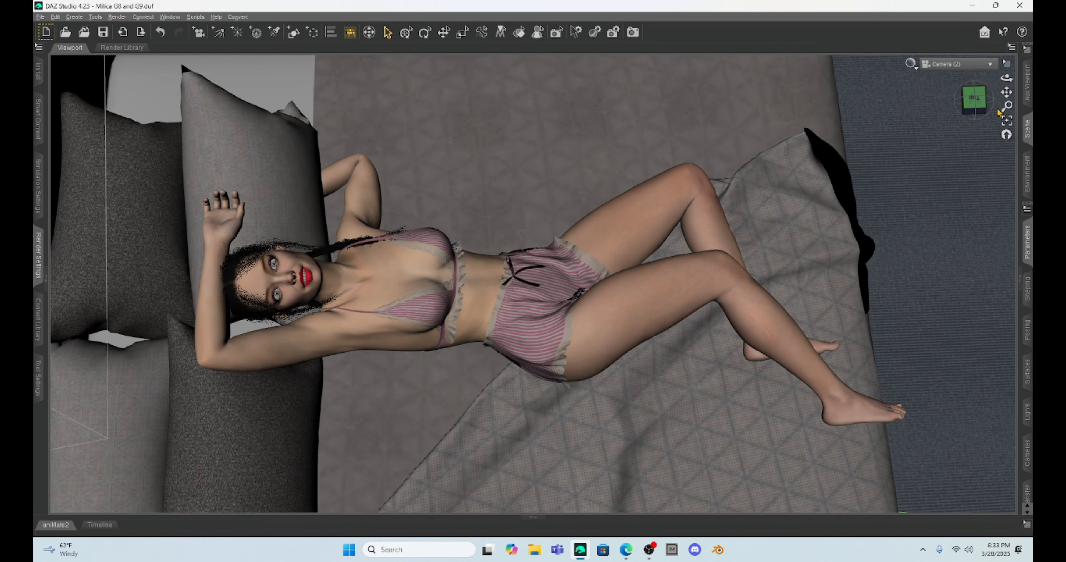
{"action": "left_click_drag", "start_coordinate": [1007, 92], "coordinate": [1007, 93]}
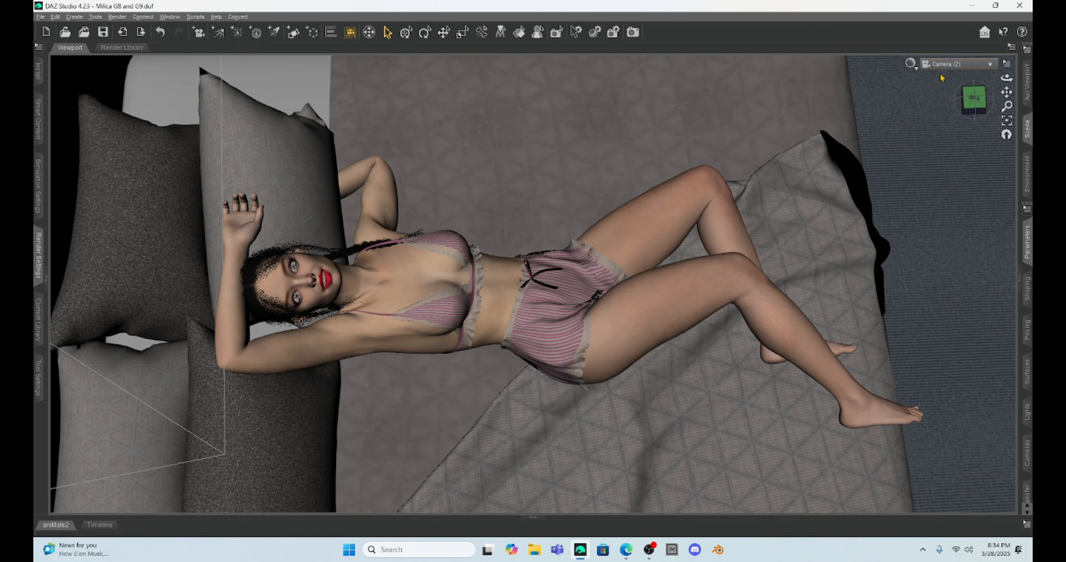
- Render the Camera (2) view at the Active Viewport size and move the render and progress windows out of each other's way
{"action": "left_click", "coordinate": [954, 64]}
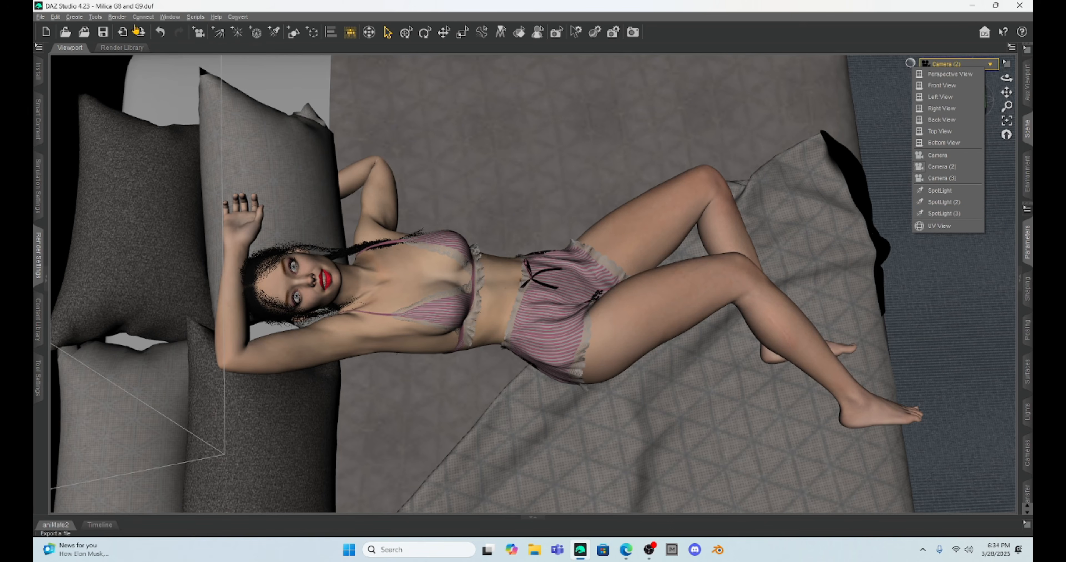
{"action": "left_click", "coordinate": [171, 17]}
{"action": "left_click", "coordinate": [118, 17]}
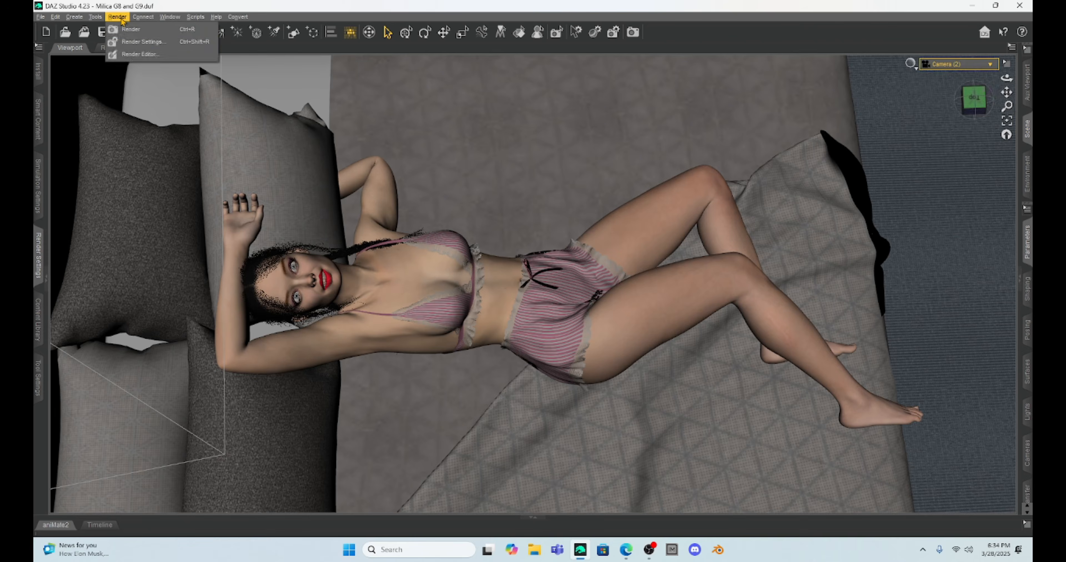
{"action": "left_click", "coordinate": [132, 33]}
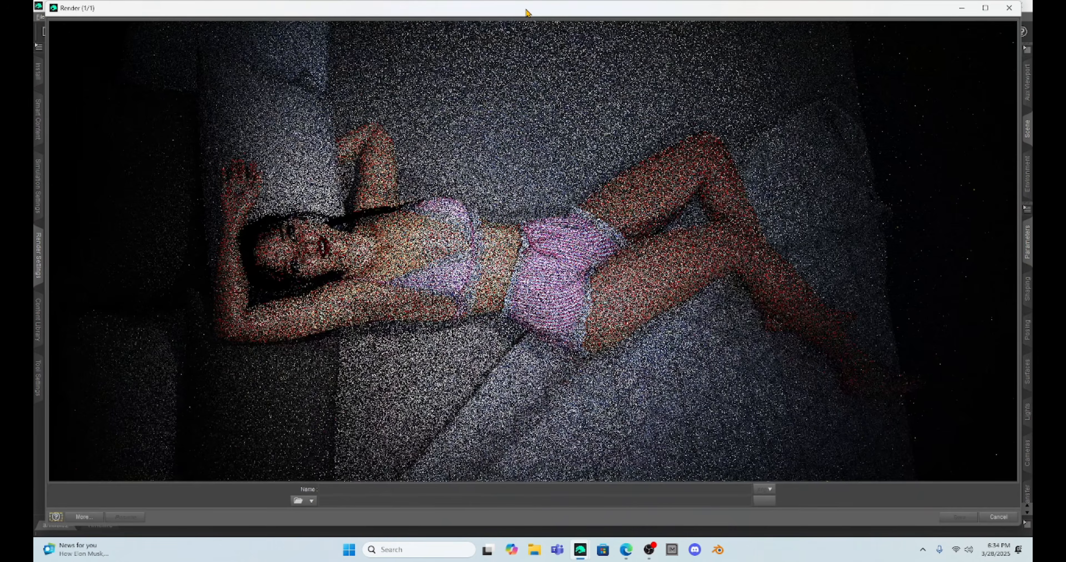
{"action": "left_click_drag", "start_coordinate": [527, 13], "coordinate": [532, 189]}
{"action": "left_click_drag", "start_coordinate": [191, 143], "coordinate": [167, 37]}
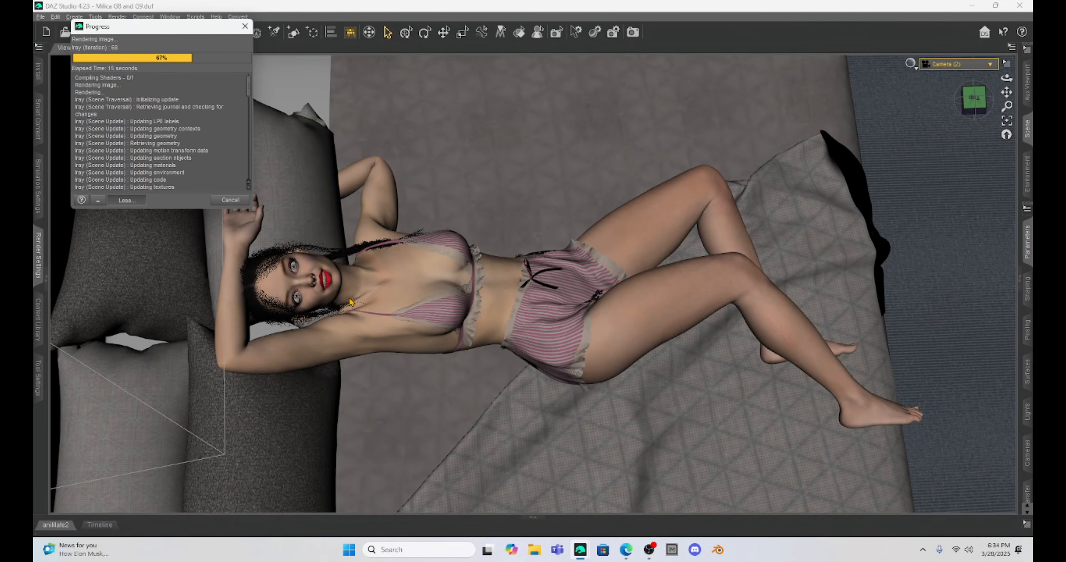
- Bring the render window to the front and reposition it to examine the whole rendered image
{"action": "mouse_move", "coordinate": [582, 550]}
{"action": "left_click", "coordinate": [599, 499]}
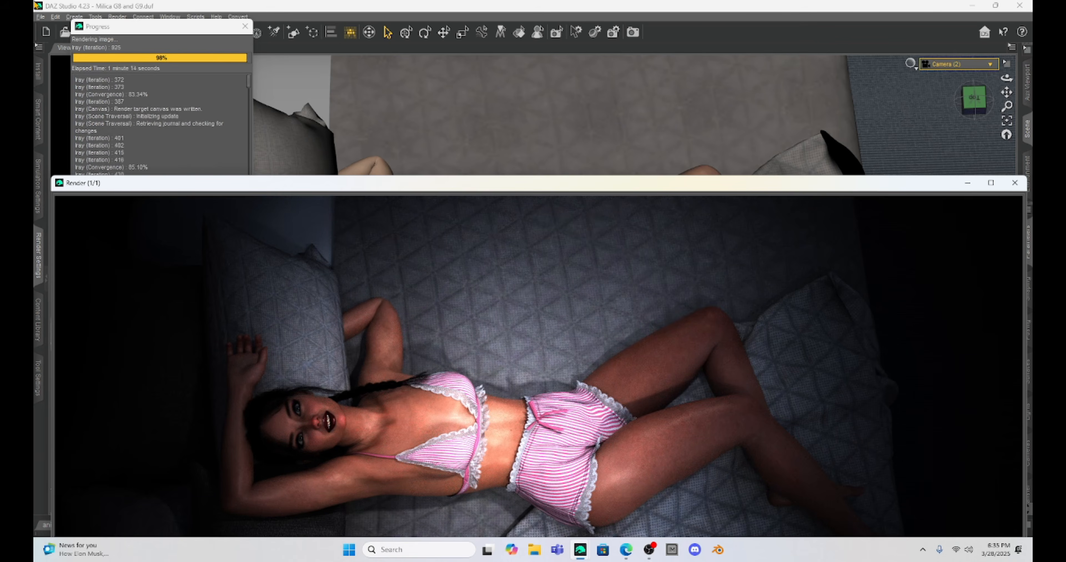
{"action": "left_click_drag", "start_coordinate": [603, 189], "coordinate": [591, 19]}
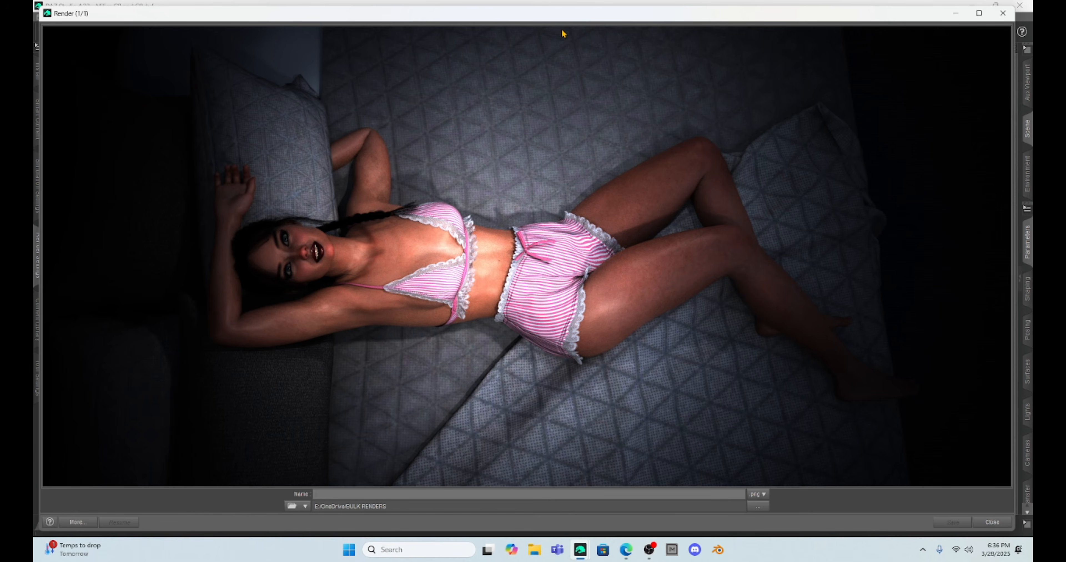
{"action": "left_click_drag", "start_coordinate": [573, 16], "coordinate": [590, 52]}
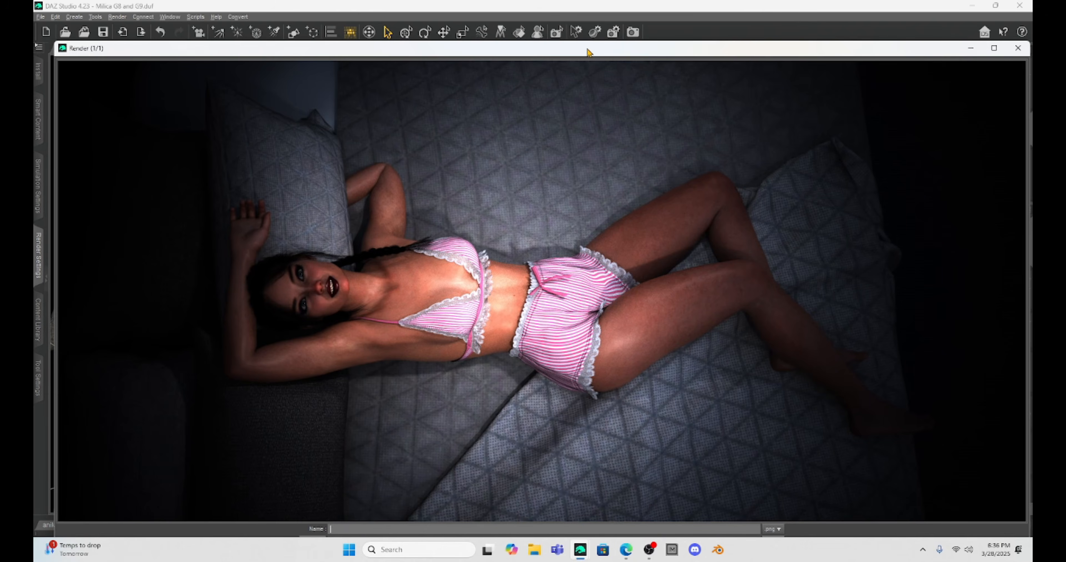
- Look through the existing images in the Videos folder using the last render's save dialog, without saving
{"action": "left_click", "coordinate": [39, 18]}
{"action": "left_click", "coordinate": [89, 137]}
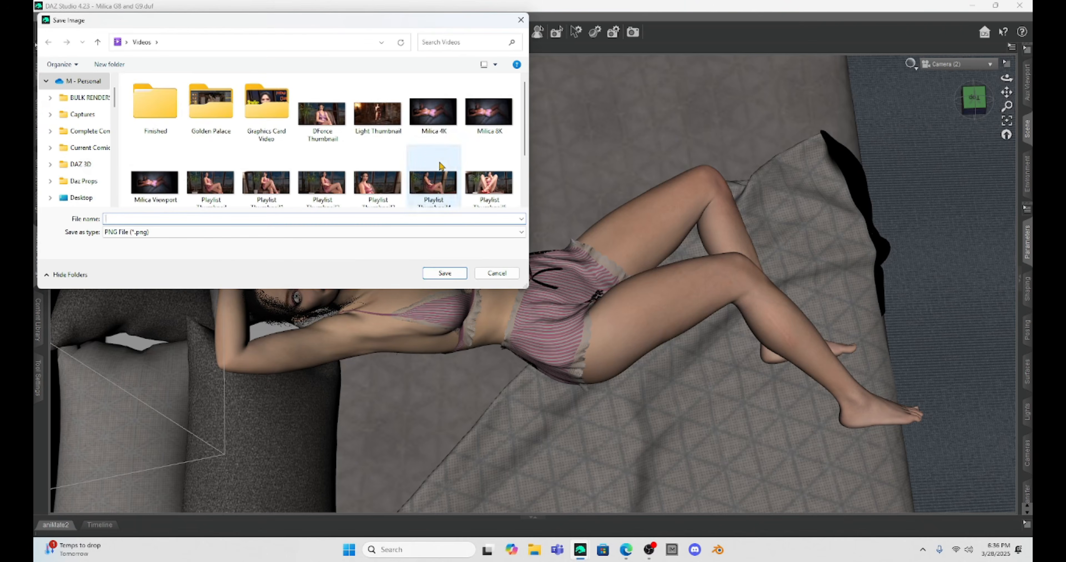
{"action": "scroll", "coordinate": [440, 166], "scroll_direction": "down", "scroll_amount": 2}
{"action": "scroll", "coordinate": [441, 165], "scroll_direction": "up", "scroll_amount": 2}
{"action": "key", "text": "Escape"}
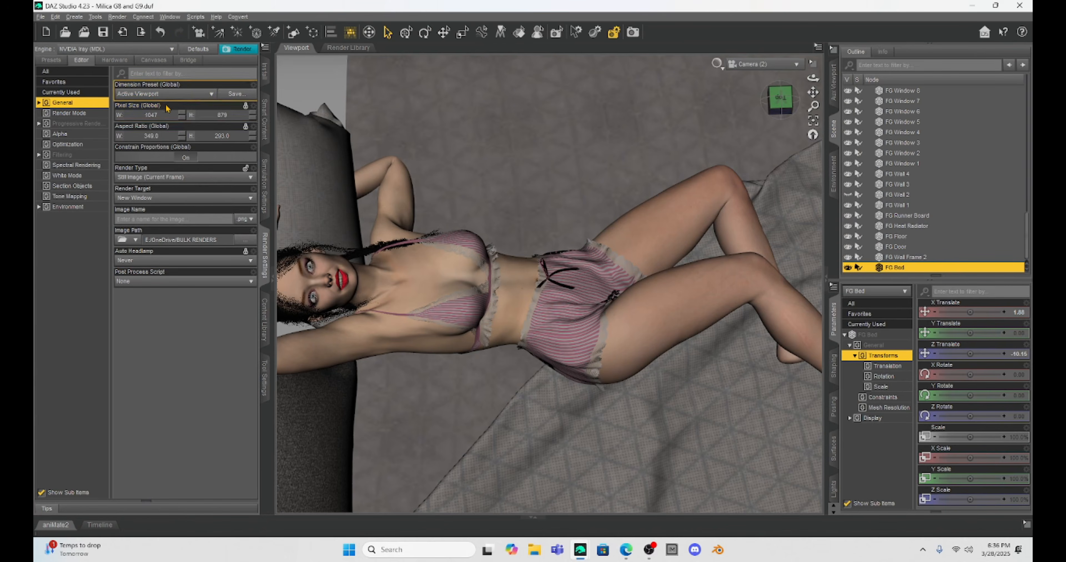
- Set the dimension preset to Quad HD / 2K / 1440p (16:9, 2560 x 1440) and compare its frame with the side docking areas collapsed and restored
{"action": "left_click", "coordinate": [161, 94]}
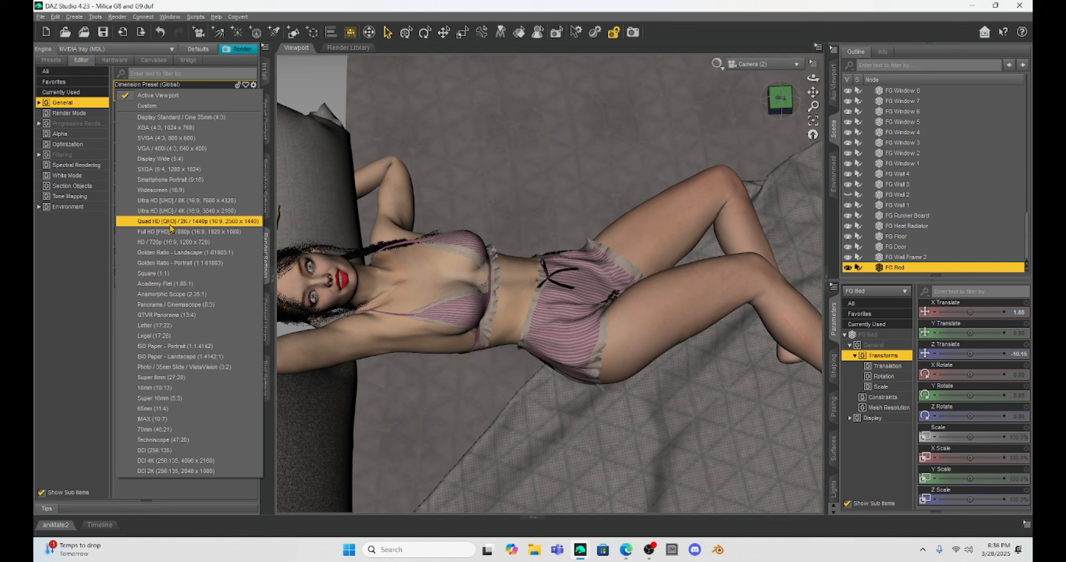
{"action": "left_click", "coordinate": [189, 222]}
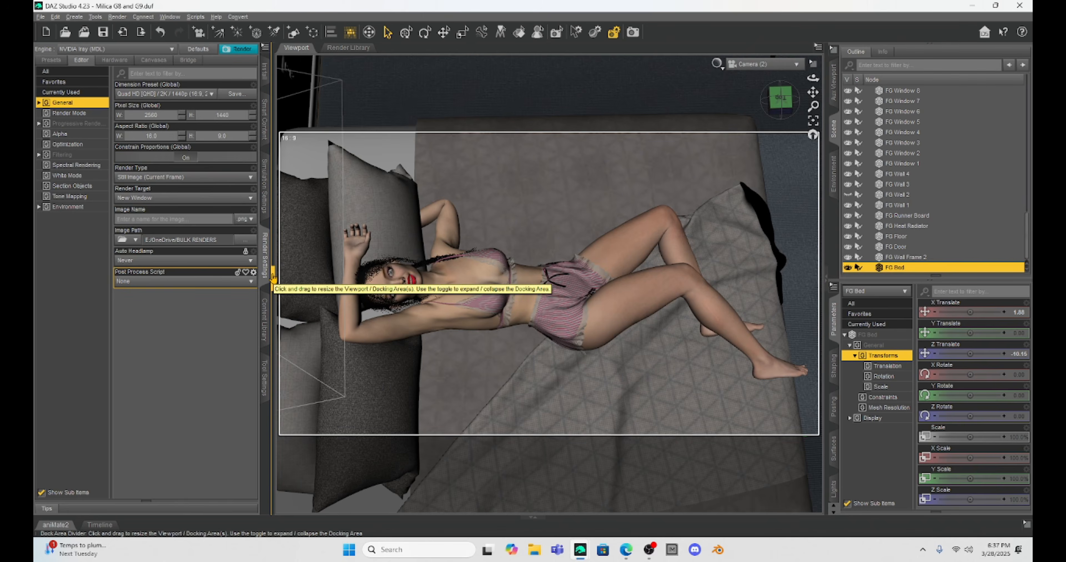
{"action": "left_click", "coordinate": [263, 281]}
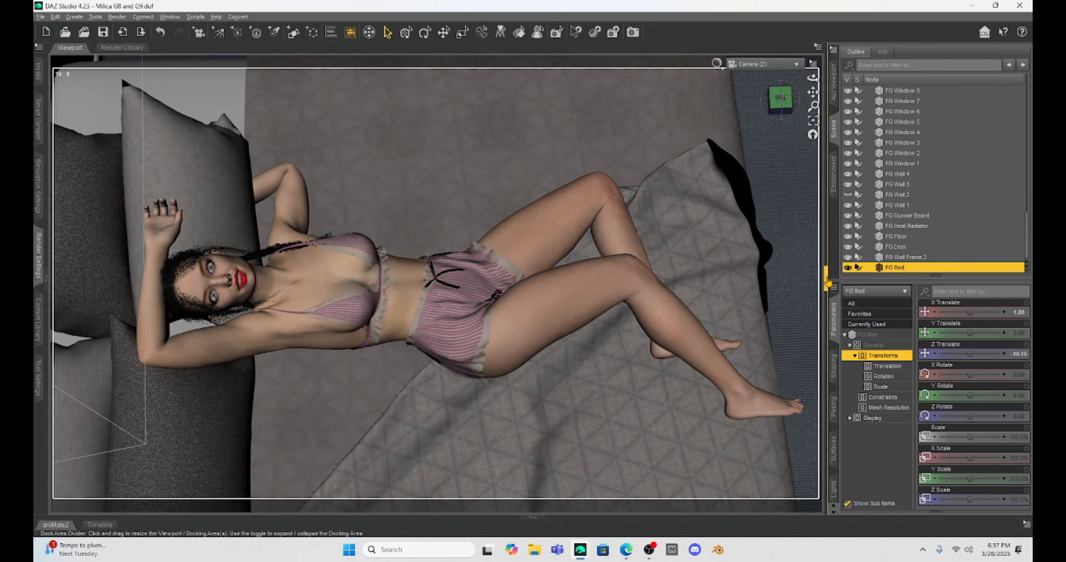
{"action": "left_click", "coordinate": [827, 281]}
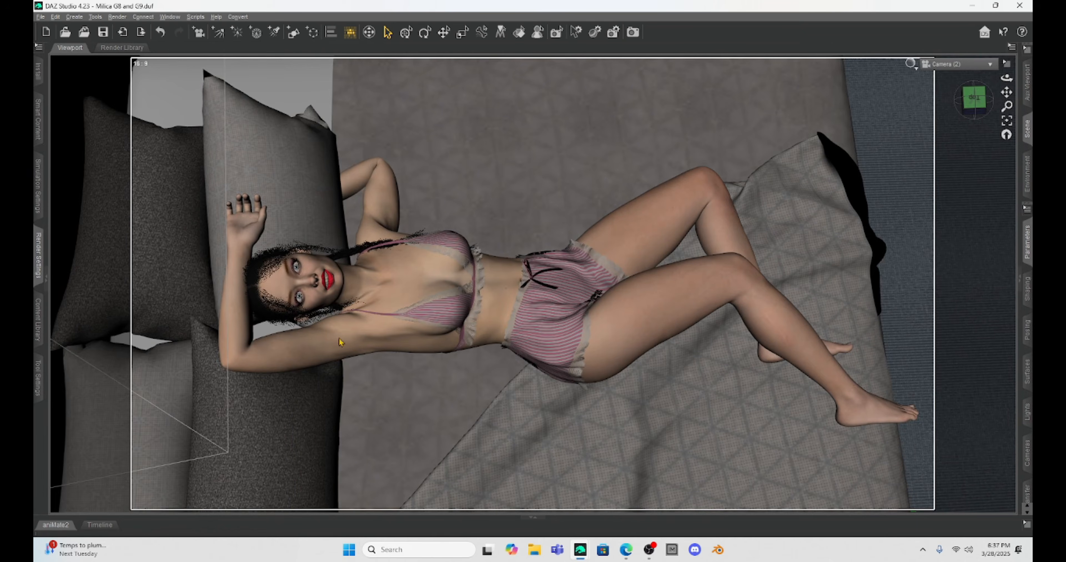
{"action": "left_click", "coordinate": [46, 277]}
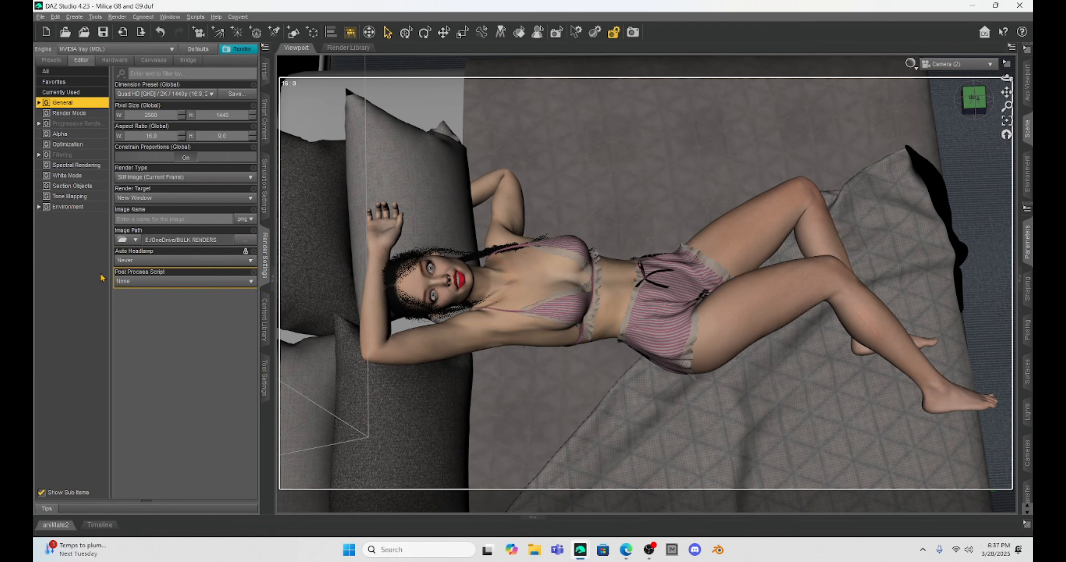
{"action": "left_click", "coordinate": [1019, 278]}
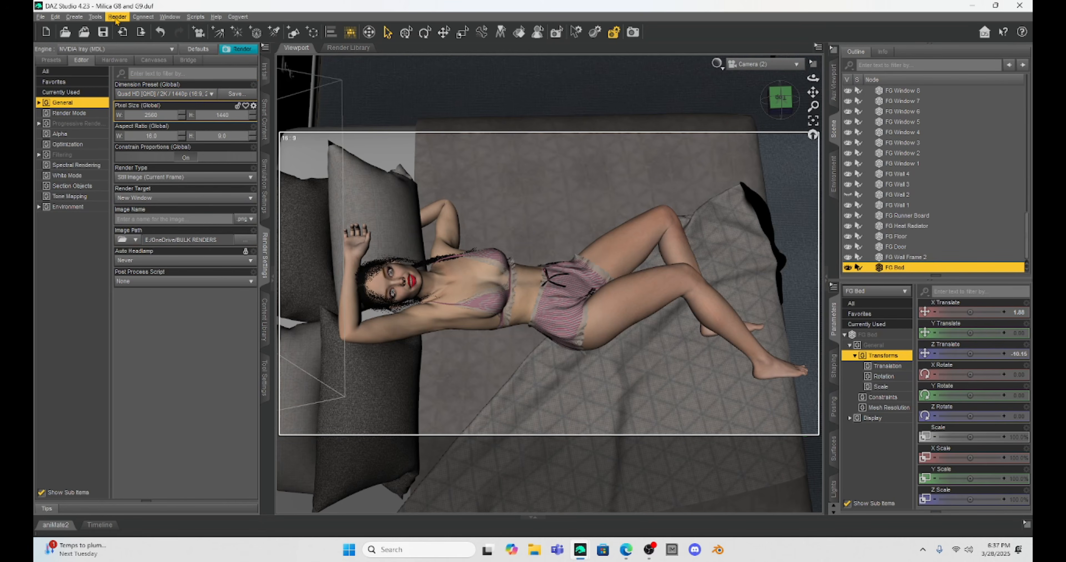
- Render the Camera (2) view at Quad HD / 2K resolution and examine the character's face and upper body as it renders
{"action": "left_click", "coordinate": [118, 16]}
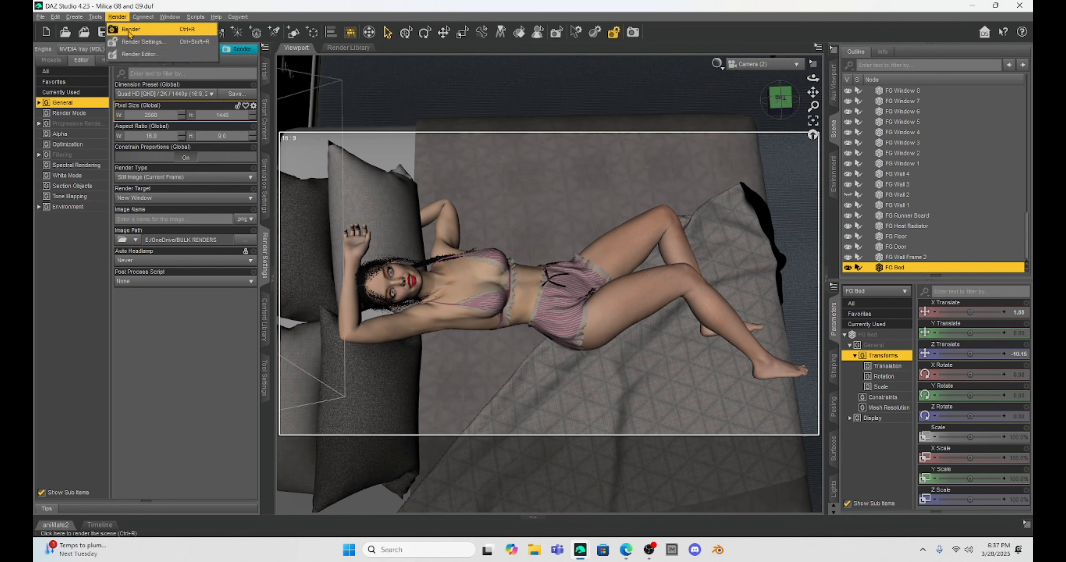
{"action": "left_click", "coordinate": [124, 26]}
{"action": "mouse_move", "coordinate": [466, 83]}
{"action": "left_mouse_down"}
{"action": "mouse_move", "coordinate": [466, 104]}
{"action": "mouse_move", "coordinate": [486, 98]}
{"action": "mouse_move", "coordinate": [476, 92]}
{"action": "left_mouse_up"}
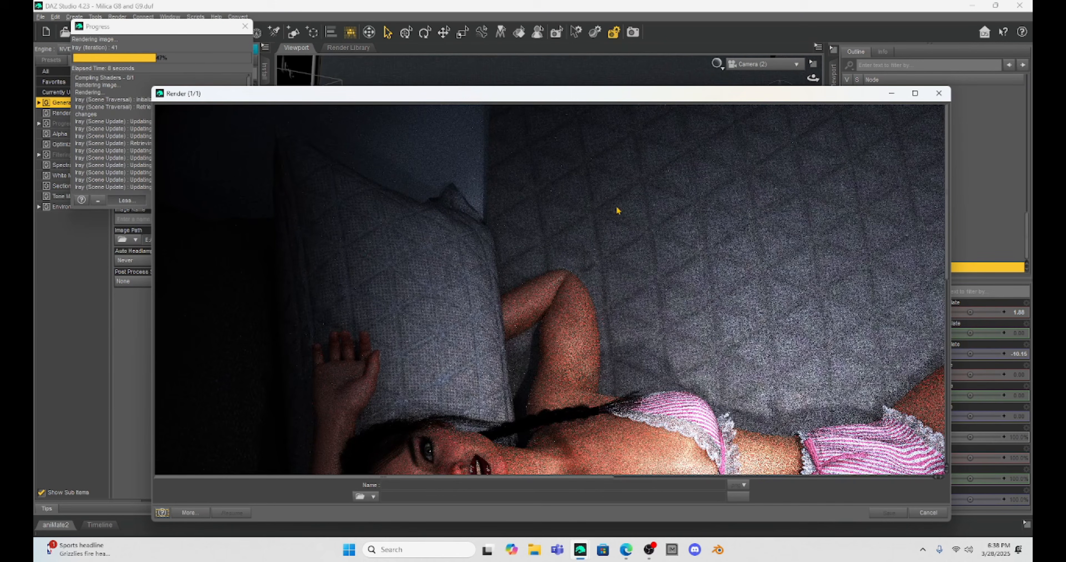
{"action": "scroll", "coordinate": [517, 275], "scroll_direction": "down", "scroll_amount": 3}
{"action": "scroll", "coordinate": [511, 279], "scroll_direction": "down", "scroll_amount": 3}
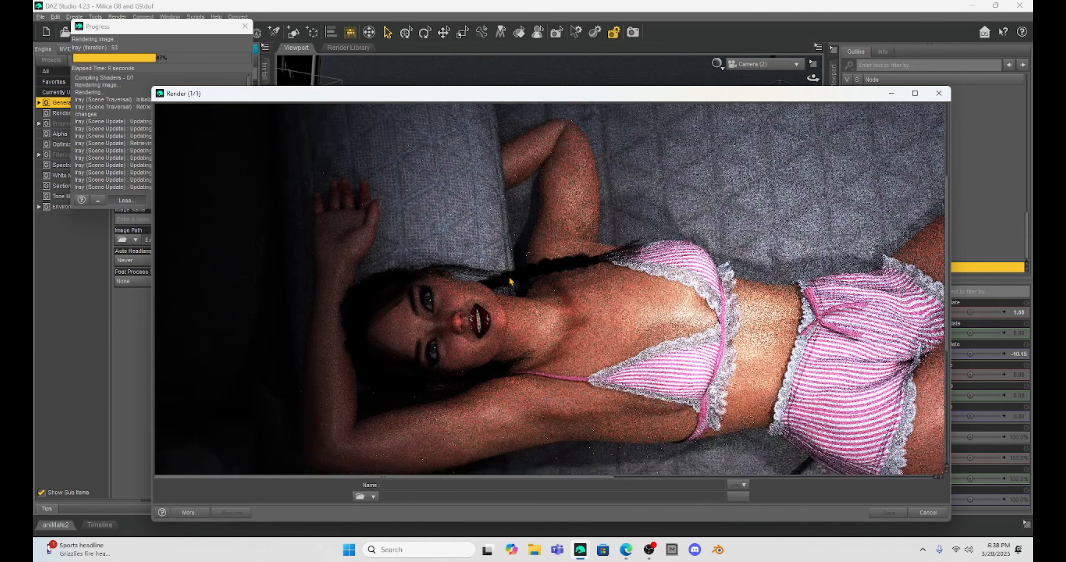
{"action": "scroll", "coordinate": [506, 278], "scroll_direction": "up", "scroll_amount": 1}
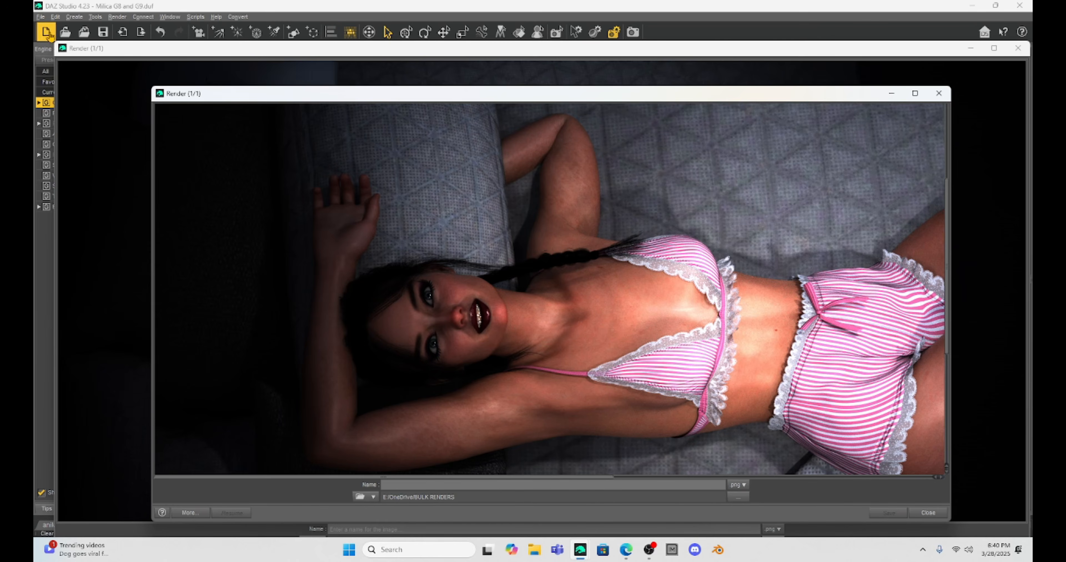
- Save the last render to the Videos folder as a PNG named Milica 2K
{"action": "left_click", "coordinate": [41, 17]}
{"action": "left_click", "coordinate": [71, 102]}
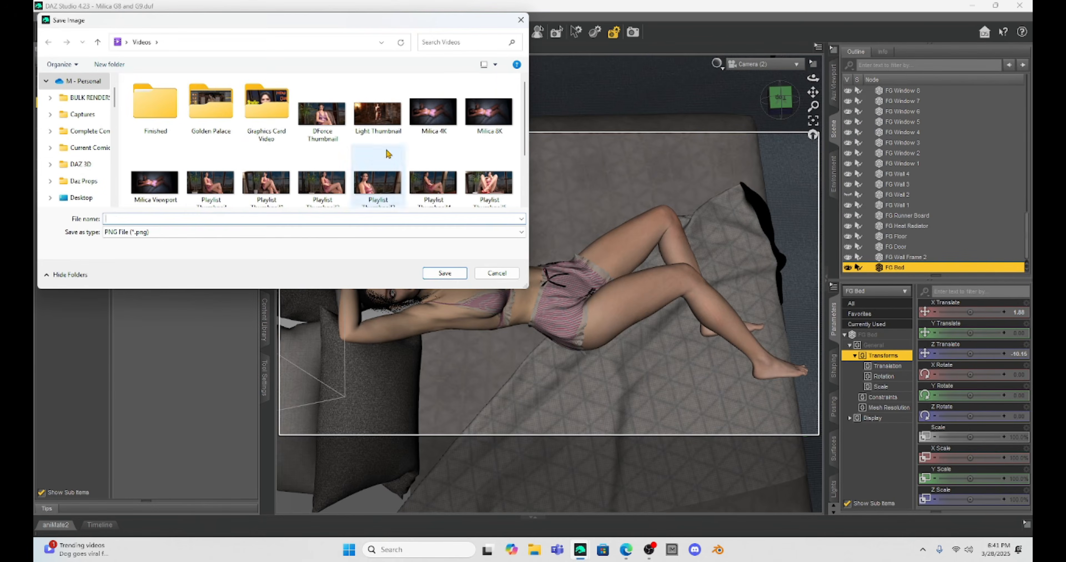
{"action": "left_click", "coordinate": [488, 110]}
{"action": "left_click", "coordinate": [129, 217]}
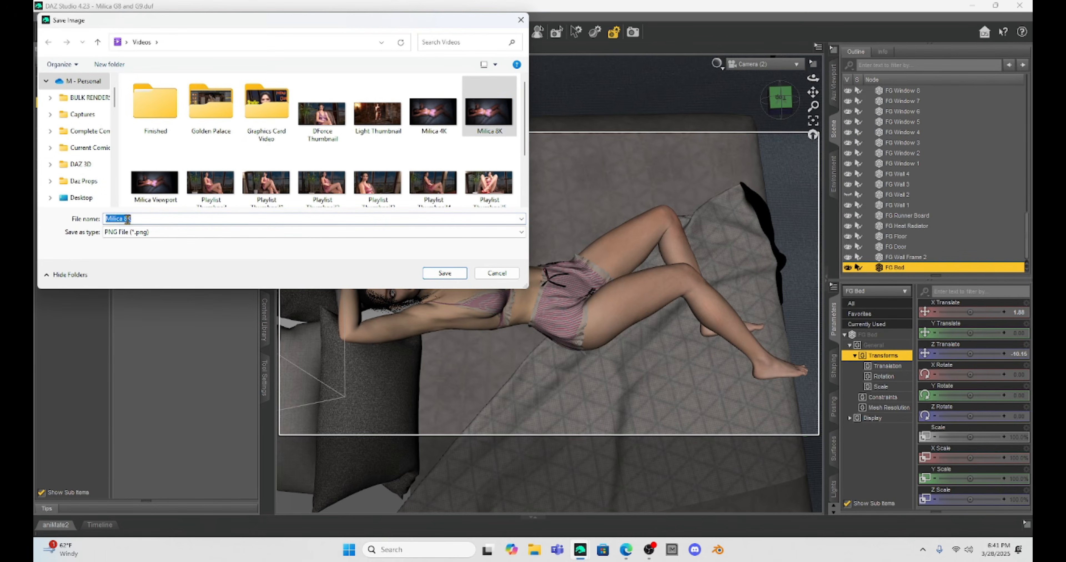
{"action": "key", "text": "Return"}
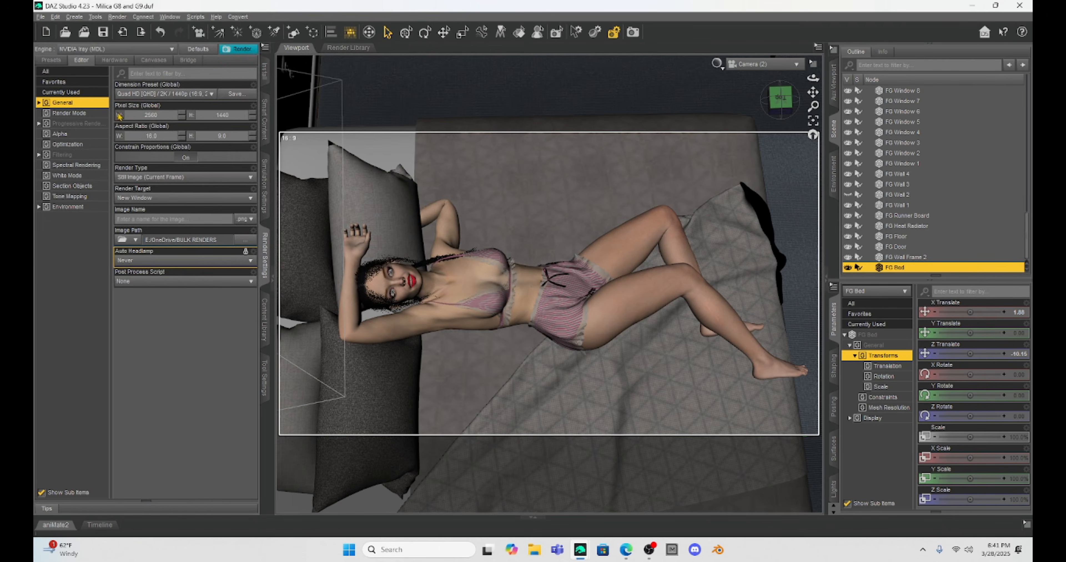
- Set the dimension preset to Ultra HD / 4K (16:9, 3840 x 2160) and render the scene
{"action": "left_click", "coordinate": [157, 95]}
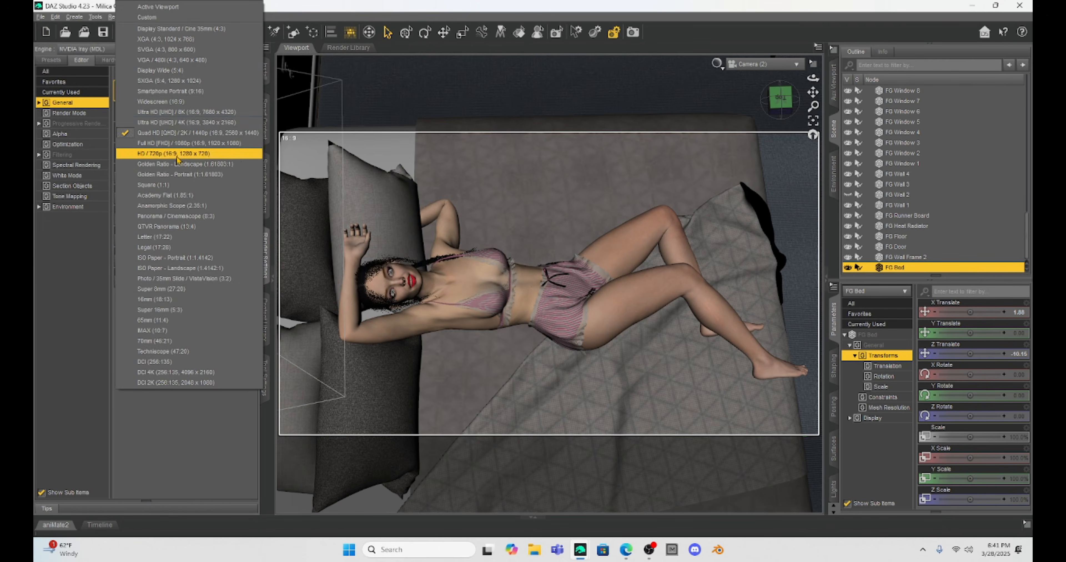
{"action": "left_click", "coordinate": [173, 126]}
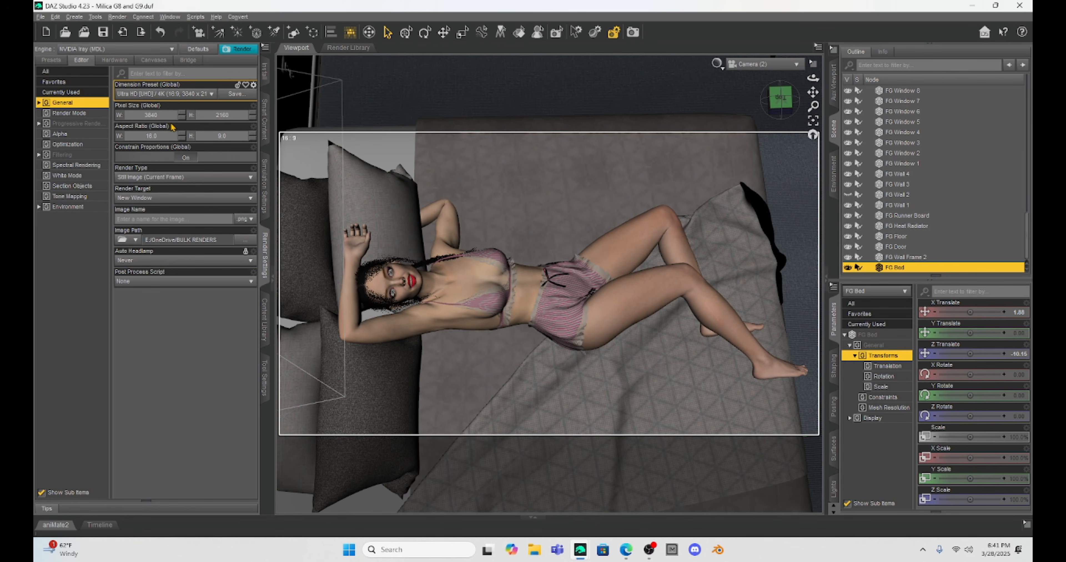
{"action": "left_click", "coordinate": [118, 17]}
{"action": "left_click", "coordinate": [126, 27]}
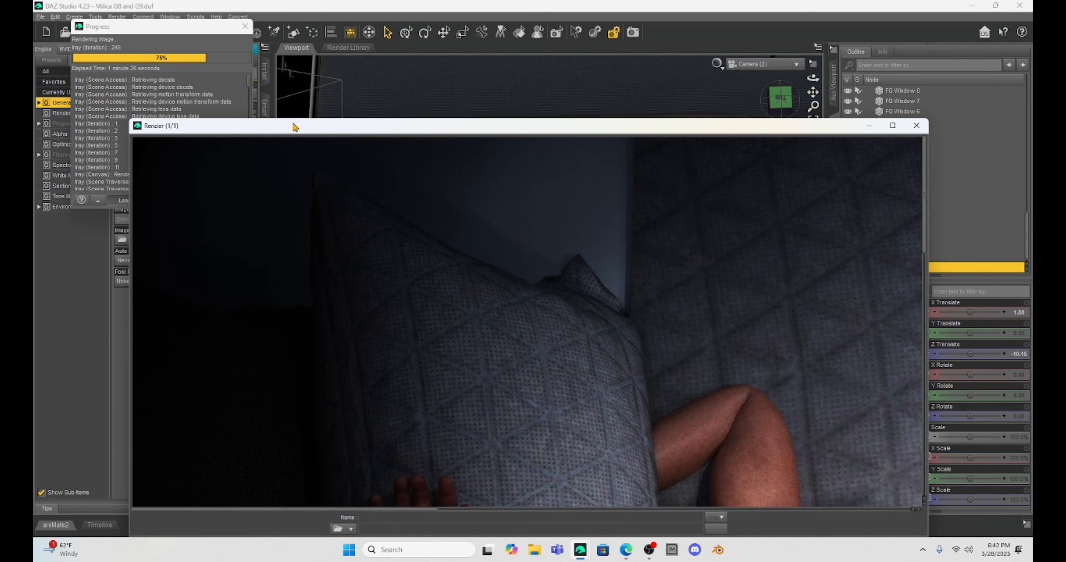
- Examine the pillow, face and upper body in the 4K render while it progresses
{"action": "scroll", "coordinate": [585, 216], "scroll_direction": "down", "scroll_amount": 6}
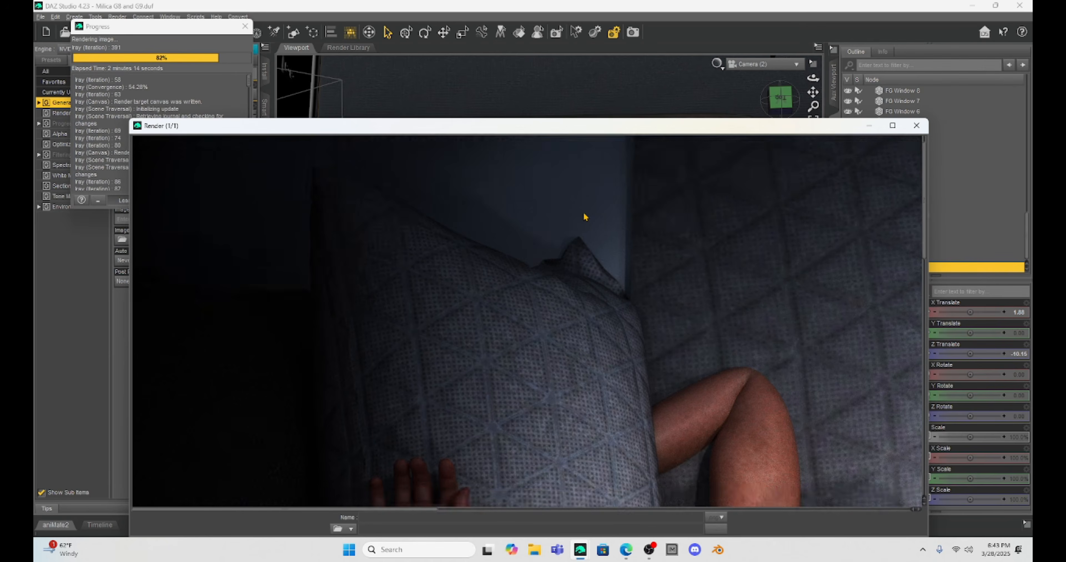
{"action": "scroll", "coordinate": [585, 217], "scroll_direction": "down", "scroll_amount": 8}
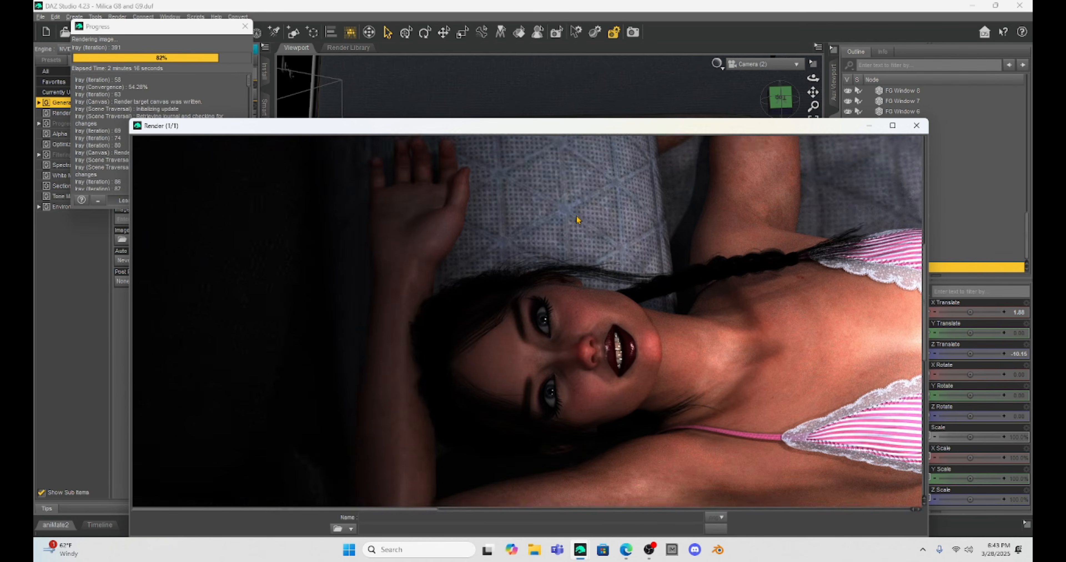
{"action": "scroll", "coordinate": [578, 220], "scroll_direction": "down", "scroll_amount": 2}
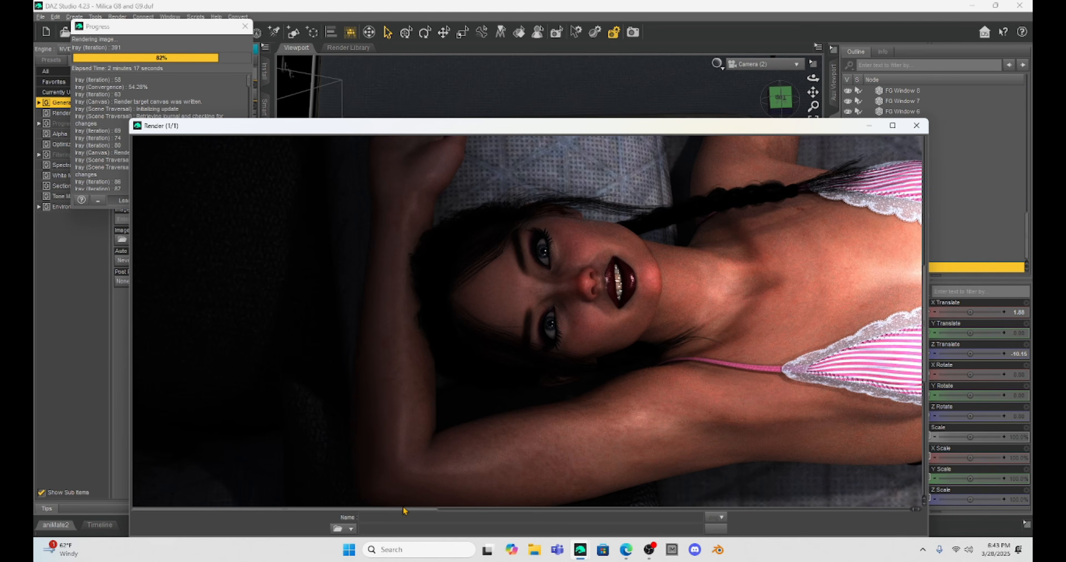
{"action": "scroll", "coordinate": [403, 511], "scroll_direction": "right", "scroll_amount": 3}
{"action": "scroll", "coordinate": [467, 513], "scroll_direction": "right", "scroll_amount": 4}
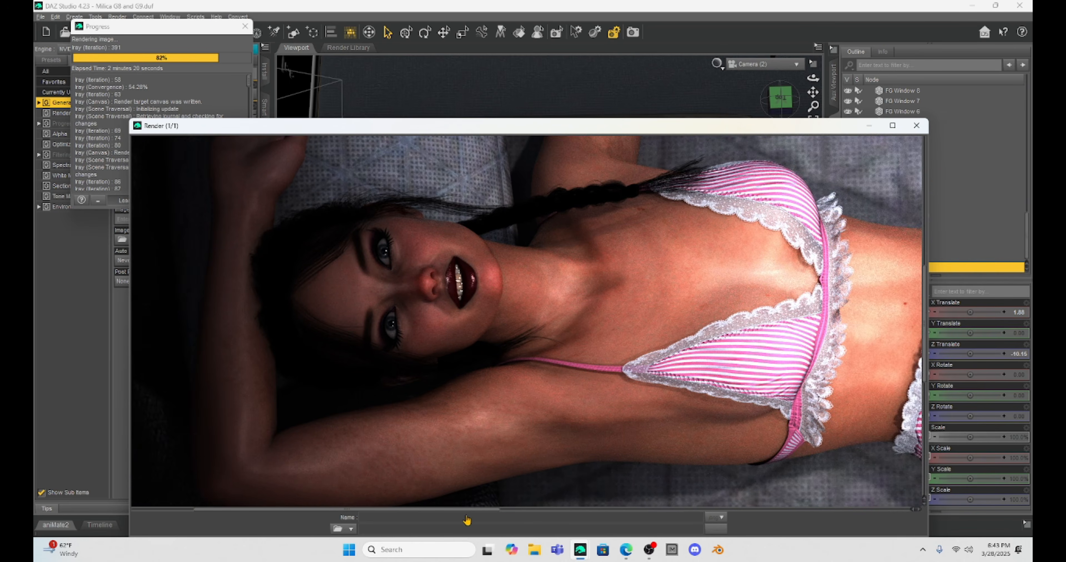
{"action": "scroll", "coordinate": [484, 515], "scroll_direction": "right", "scroll_amount": 1}
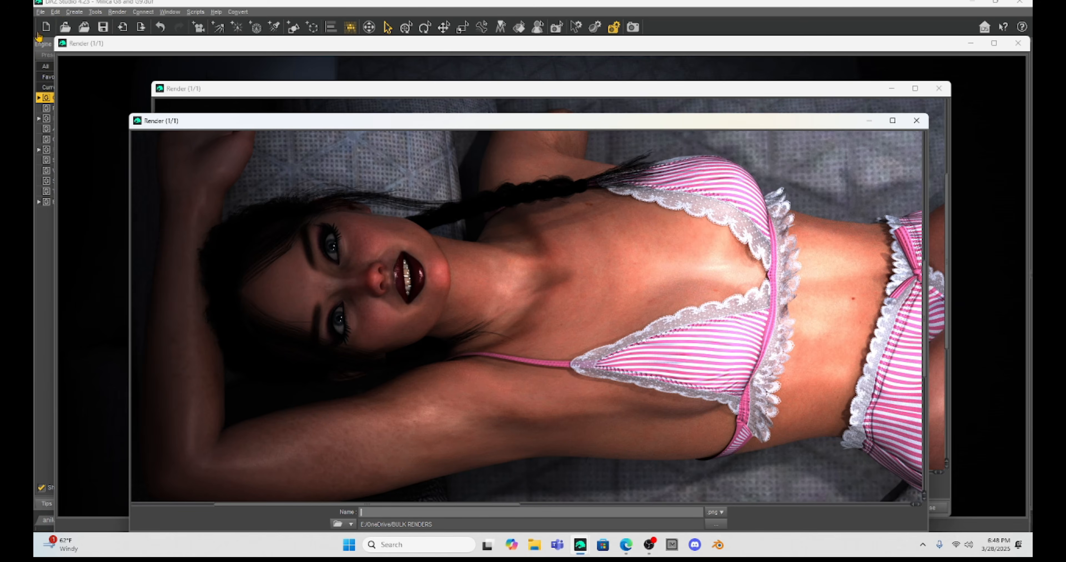
- Set the dimension preset to Ultra HD / 8K (16:9, 7680 x 4320) and render the scene
{"action": "left_click", "coordinate": [55, 11]}
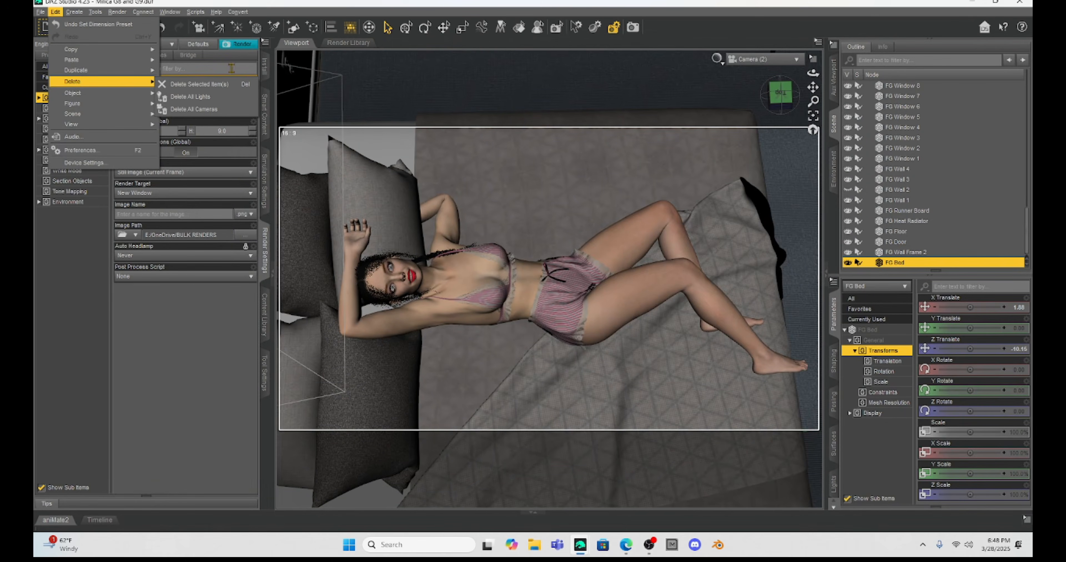
{"action": "left_click", "coordinate": [236, 79]}
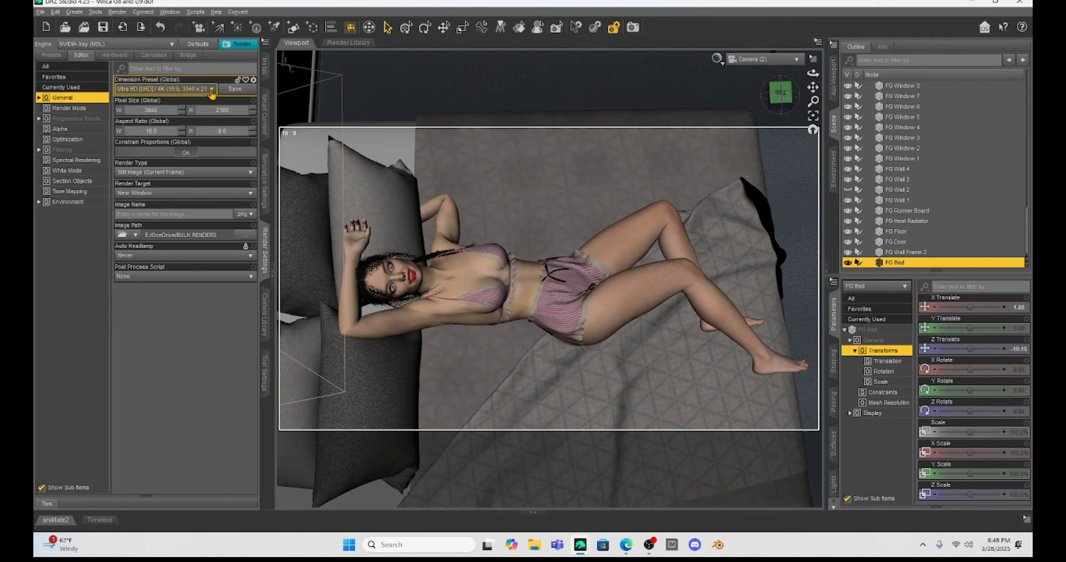
{"action": "left_click", "coordinate": [182, 90]}
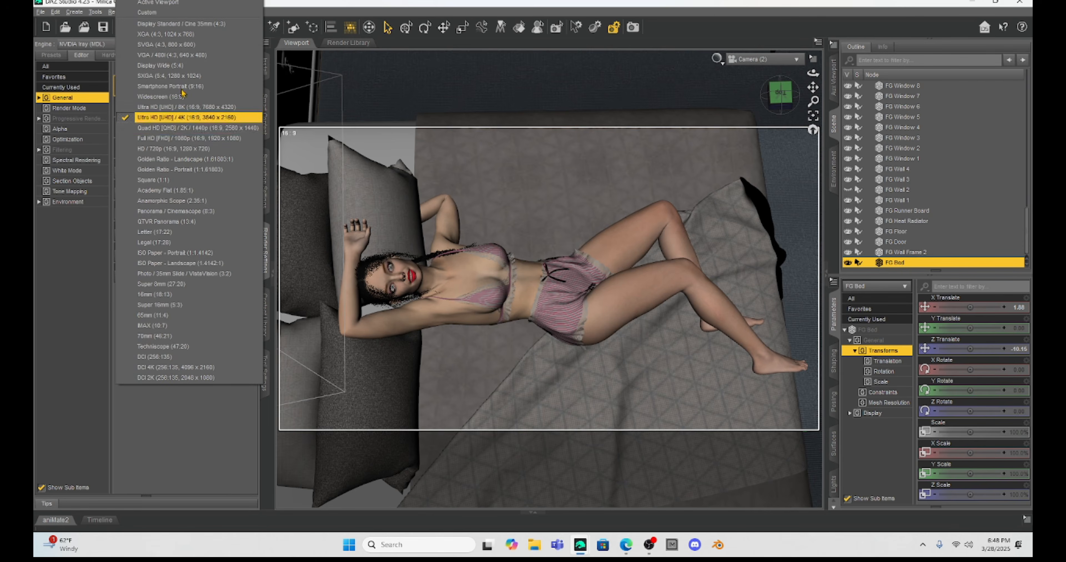
{"action": "left_click", "coordinate": [149, 107]}
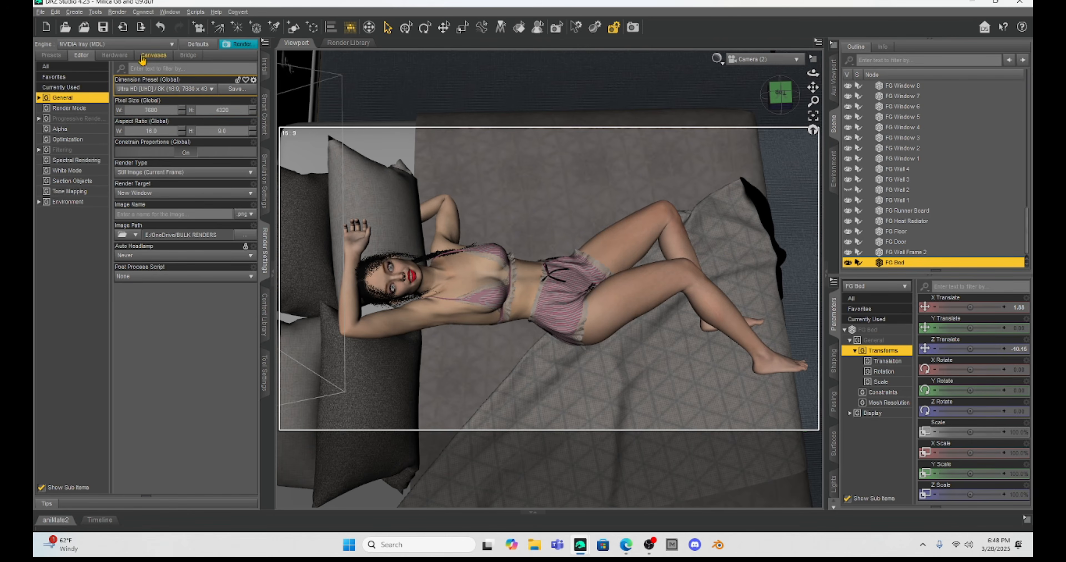
{"action": "left_click", "coordinate": [116, 16]}
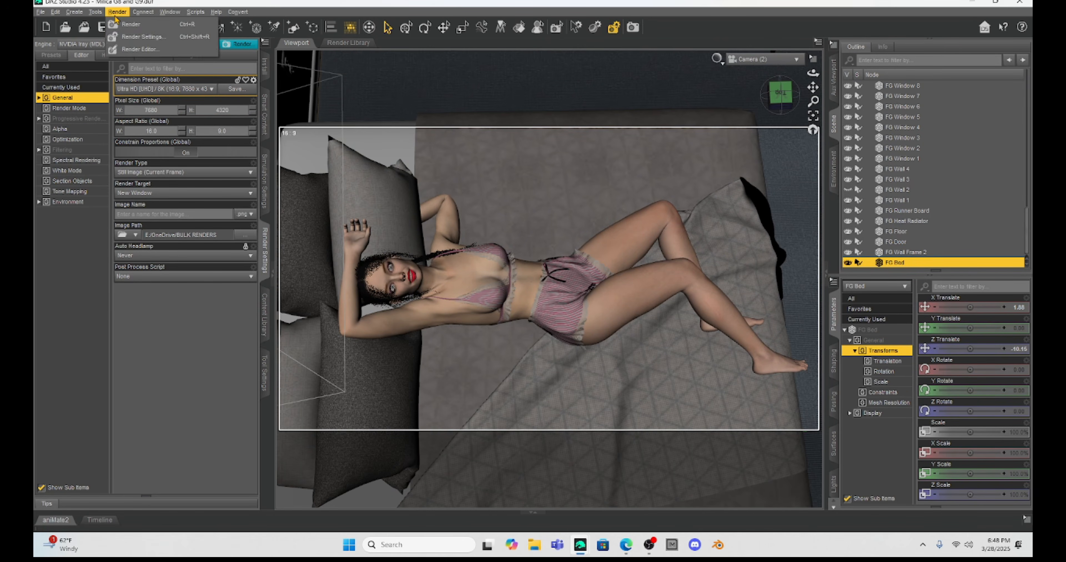
{"action": "left_click", "coordinate": [130, 26]}
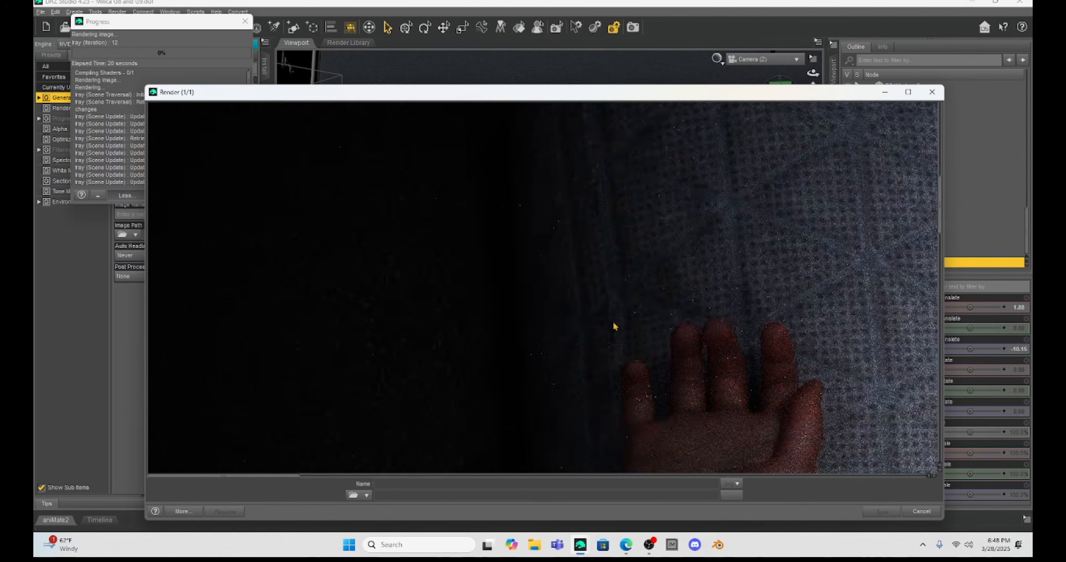
- Examine the character's hand and face up close in the 8K render
{"action": "scroll", "coordinate": [614, 327], "scroll_direction": "down", "scroll_amount": 10}
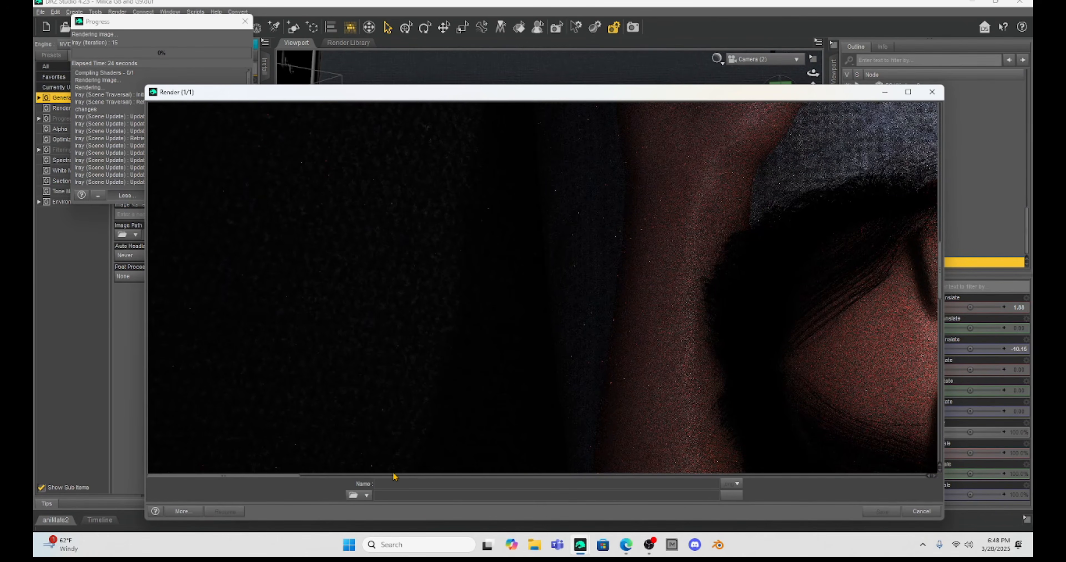
{"action": "left_click_drag", "start_coordinate": [393, 478], "coordinate": [287, 481]}
{"action": "mouse_move", "coordinate": [382, 476]}
{"action": "left_mouse_down"}
{"action": "mouse_move", "coordinate": [401, 494]}
{"action": "mouse_move", "coordinate": [384, 493]}
{"action": "left_mouse_up"}
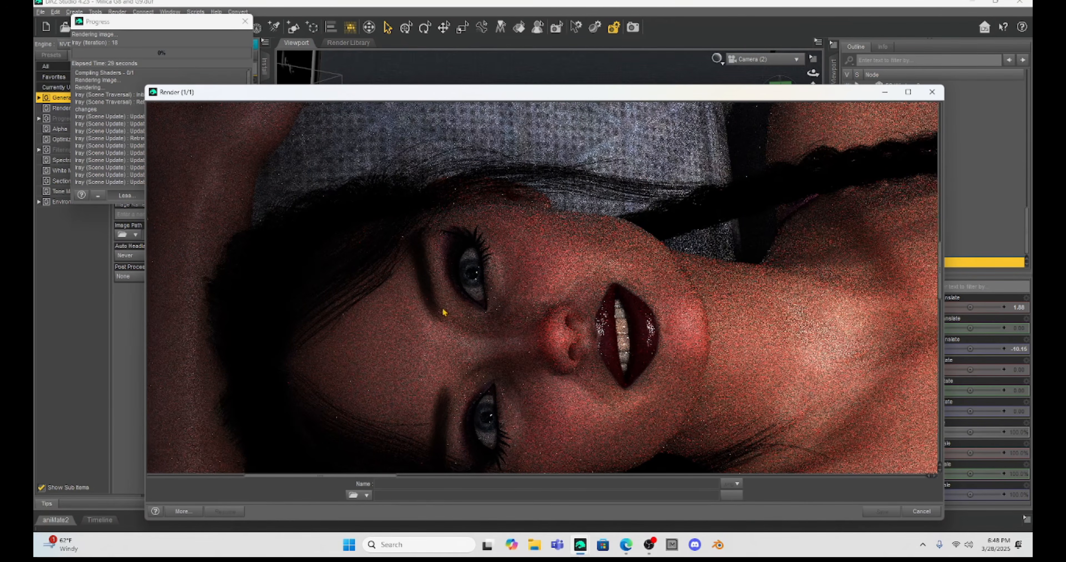
{"action": "scroll", "coordinate": [442, 312], "scroll_direction": "down", "scroll_amount": 3}
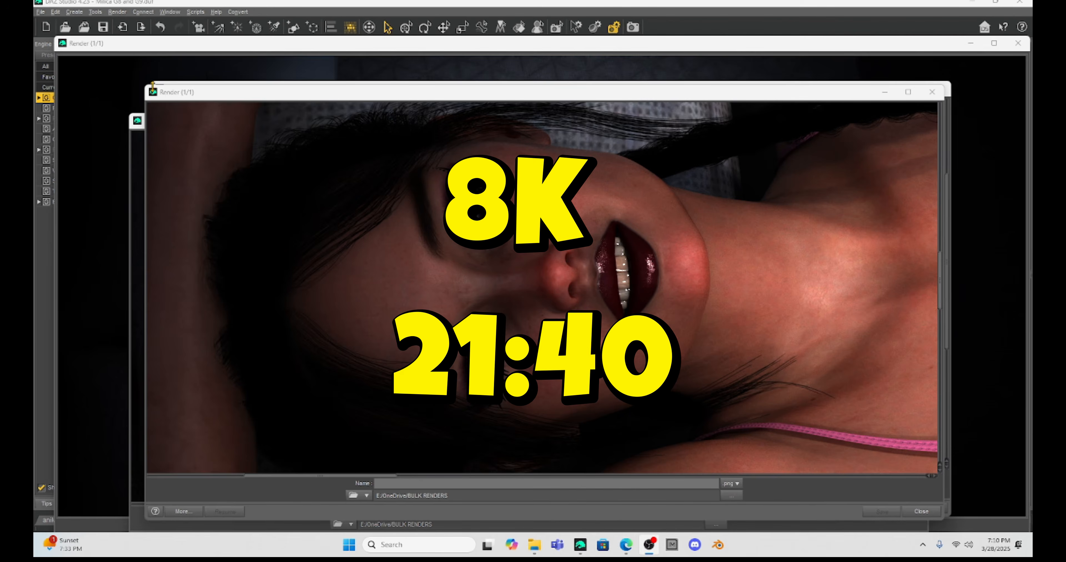
- Check the Videos folder in the save dialog for the 8K render and close it without saving
{"action": "left_click", "coordinate": [40, 12]}
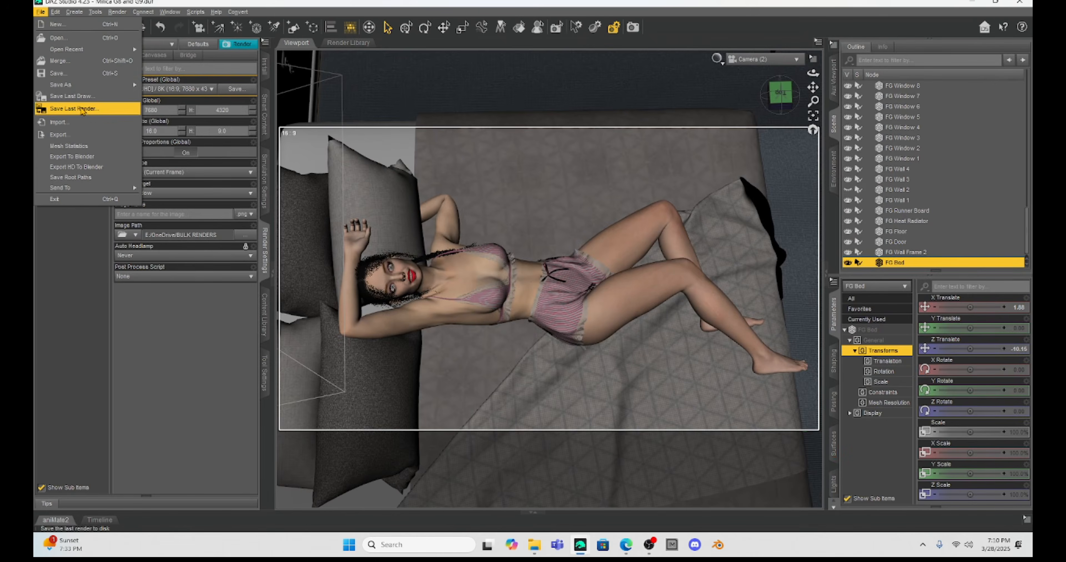
{"action": "left_click", "coordinate": [82, 110]}
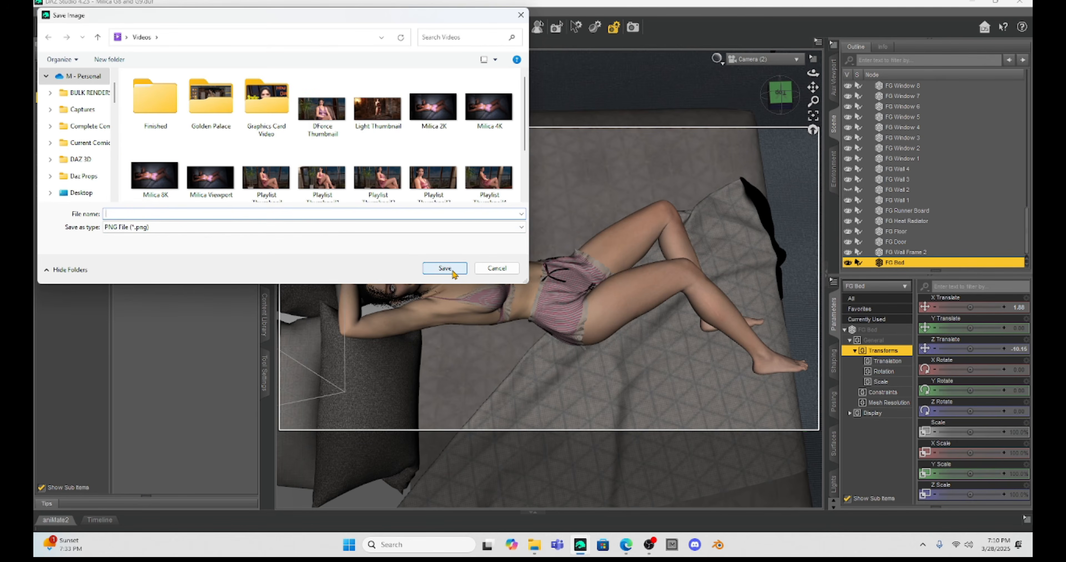
{"action": "left_click", "coordinate": [445, 269]}
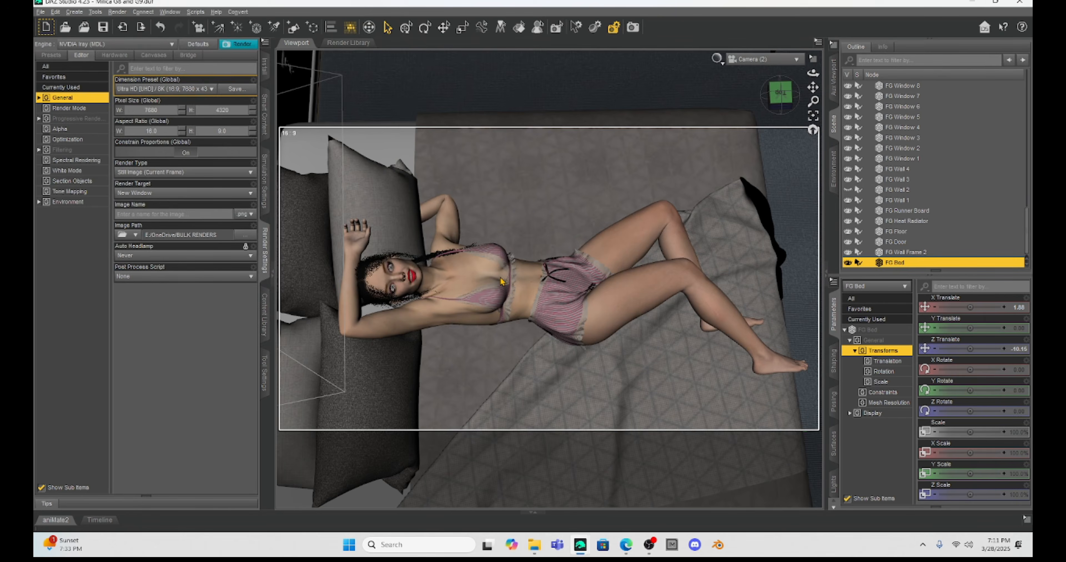
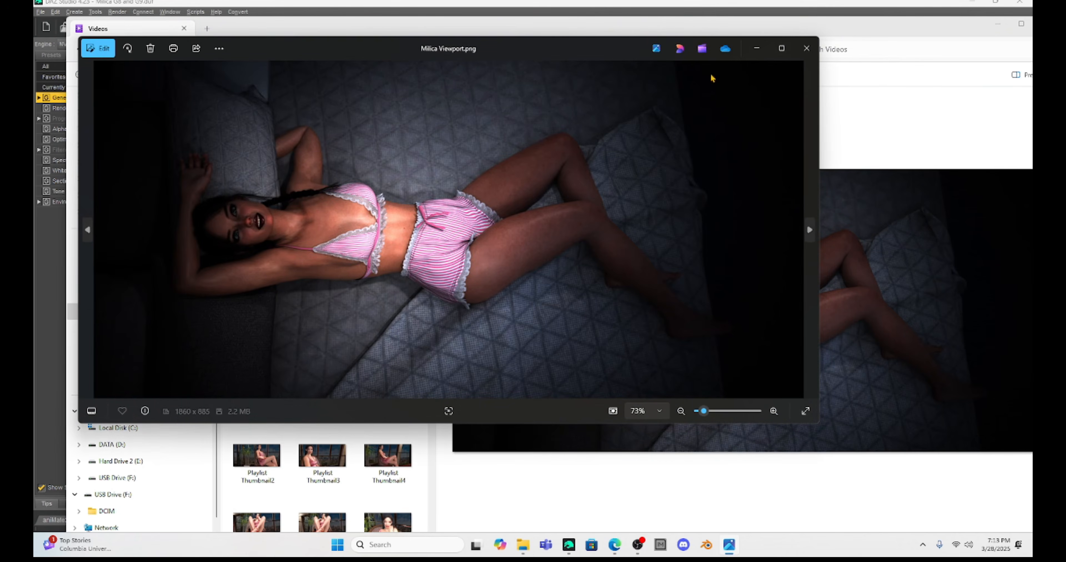
- Enlarge Milica Viewport.png in the Photos viewer and zoom in to 429% to inspect the detail of the face
{"action": "left_click", "coordinate": [781, 49]}
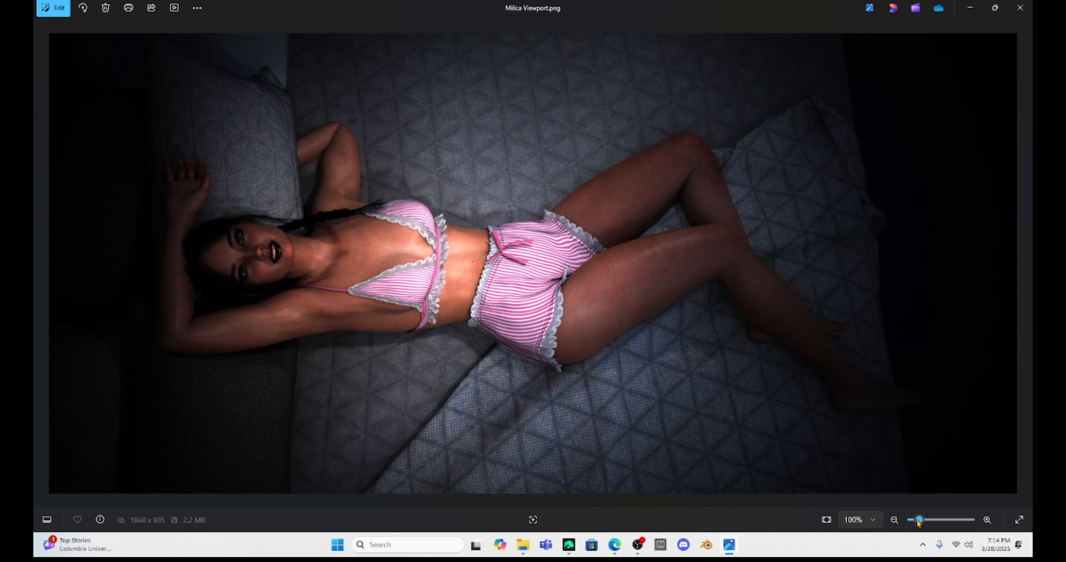
{"action": "mouse_move", "coordinate": [919, 520]}
{"action": "left_mouse_down"}
{"action": "mouse_move", "coordinate": [936, 522]}
{"action": "mouse_move", "coordinate": [942, 536]}
{"action": "mouse_move", "coordinate": [932, 534]}
{"action": "left_mouse_up"}
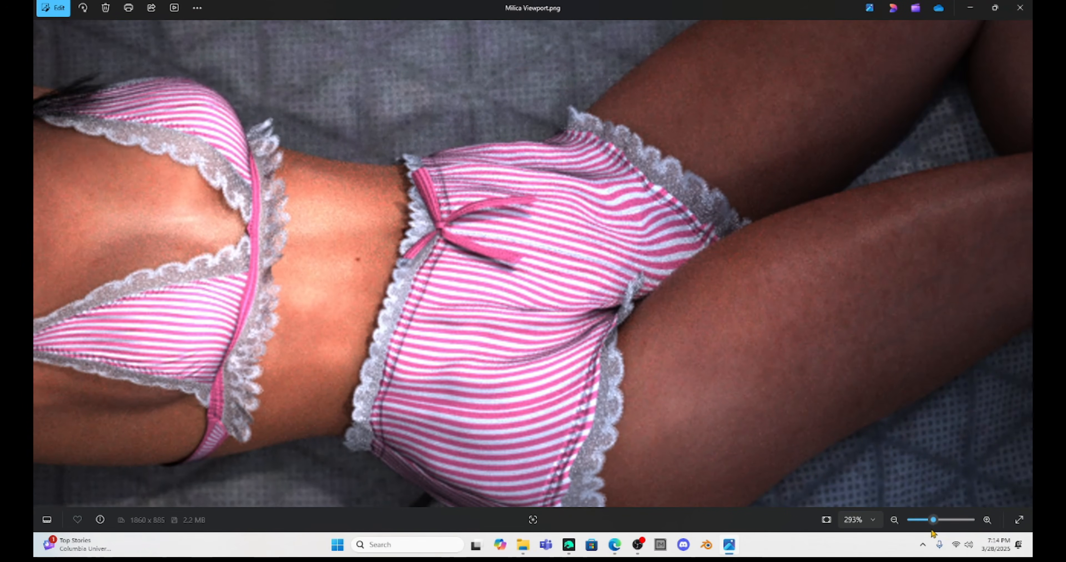
{"action": "left_click_drag", "start_coordinate": [282, 232], "coordinate": [1000, 233]}
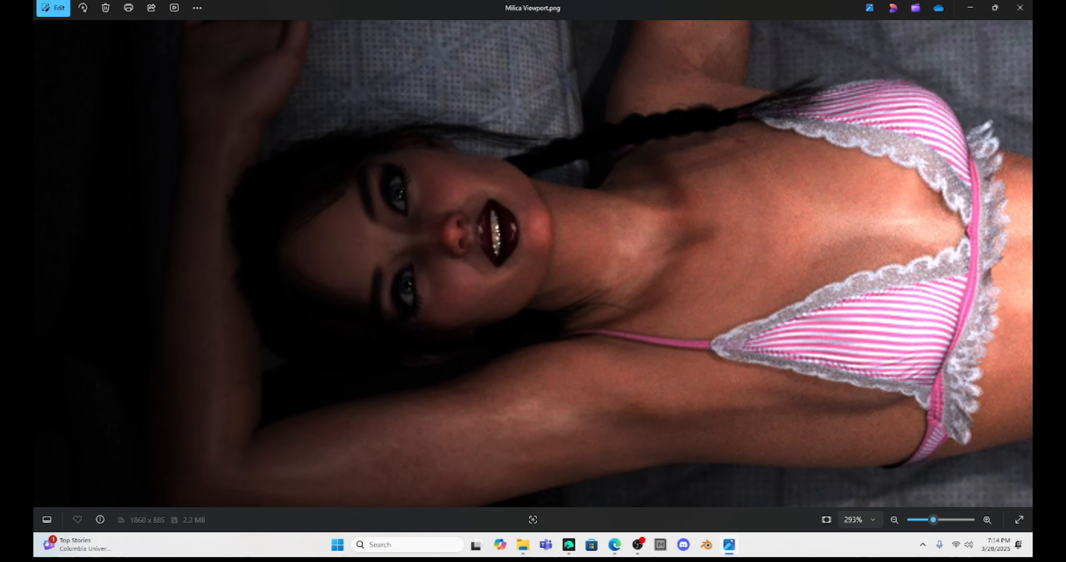
{"action": "scroll", "coordinate": [443, 205], "scroll_direction": "up", "scroll_amount": 3}
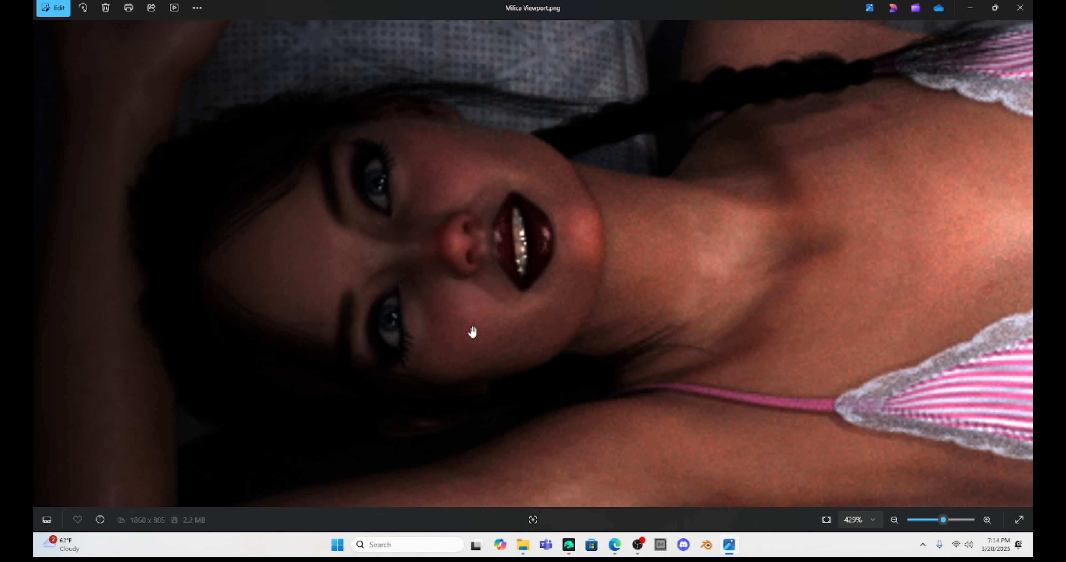
- Zoom Milica 2K.png in to 186% and inspect the detail of the face and upper body
{"action": "mouse_move", "coordinate": [911, 525]}
{"action": "left_mouse_down"}
{"action": "mouse_move", "coordinate": [900, 523]}
{"action": "mouse_move", "coordinate": [926, 522]}
{"action": "left_mouse_up"}
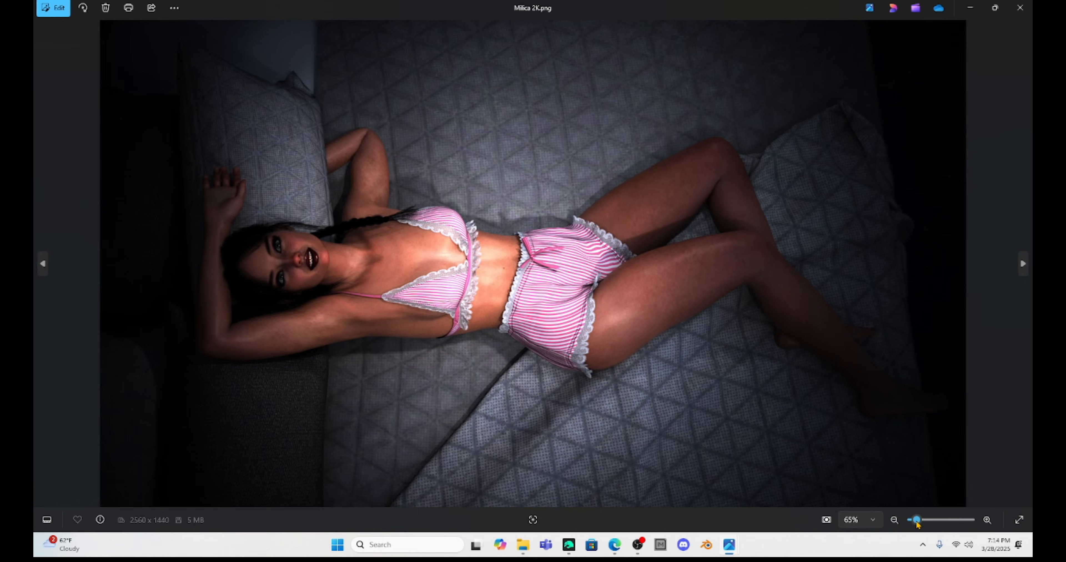
{"action": "left_click_drag", "start_coordinate": [918, 521], "coordinate": [926, 522]}
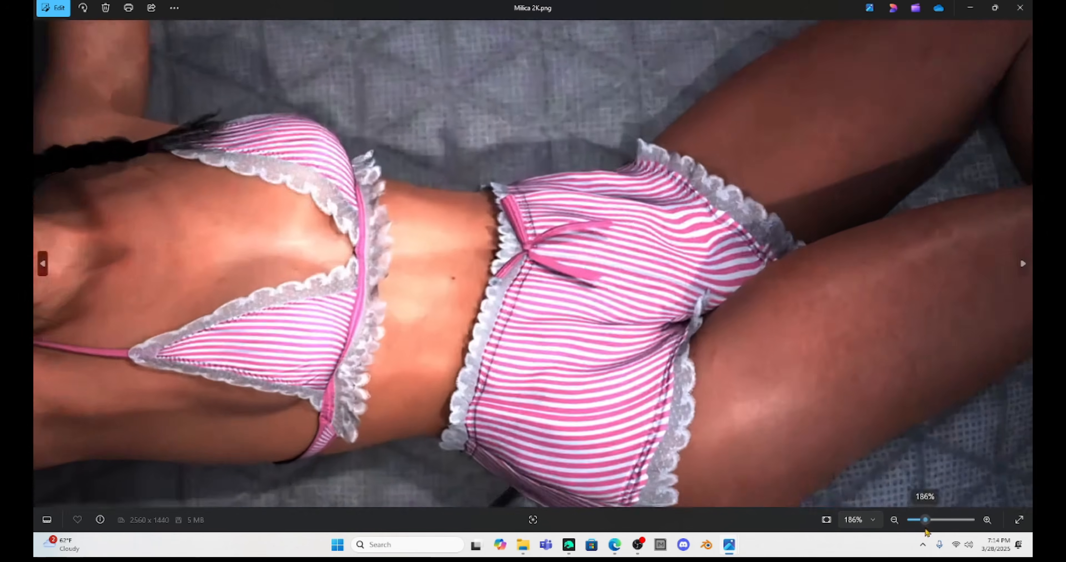
{"action": "left_click_drag", "start_coordinate": [445, 306], "coordinate": [995, 276]}
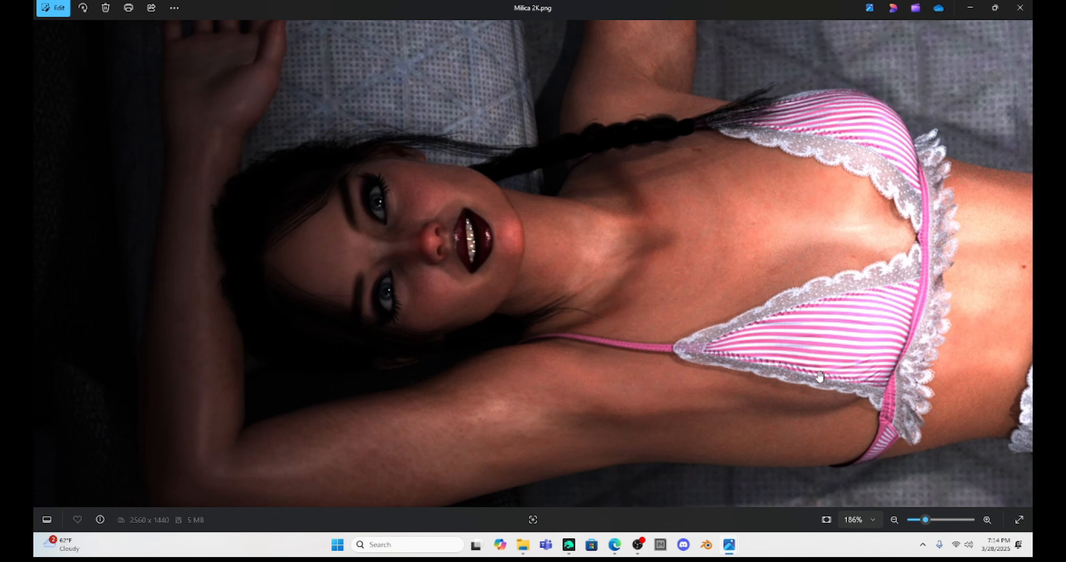
- Enlarge Milica 2K.png to 330% and inspect the detail of the face and neck
{"action": "left_click_drag", "start_coordinate": [564, 240], "coordinate": [640, 249]}
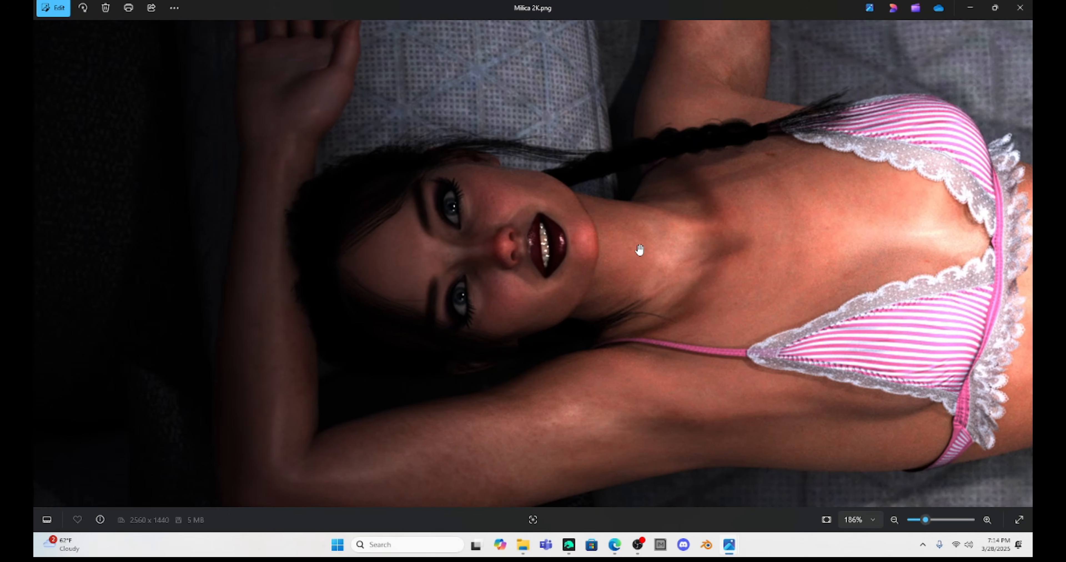
{"action": "scroll", "coordinate": [639, 250], "scroll_direction": "up", "scroll_amount": 3}
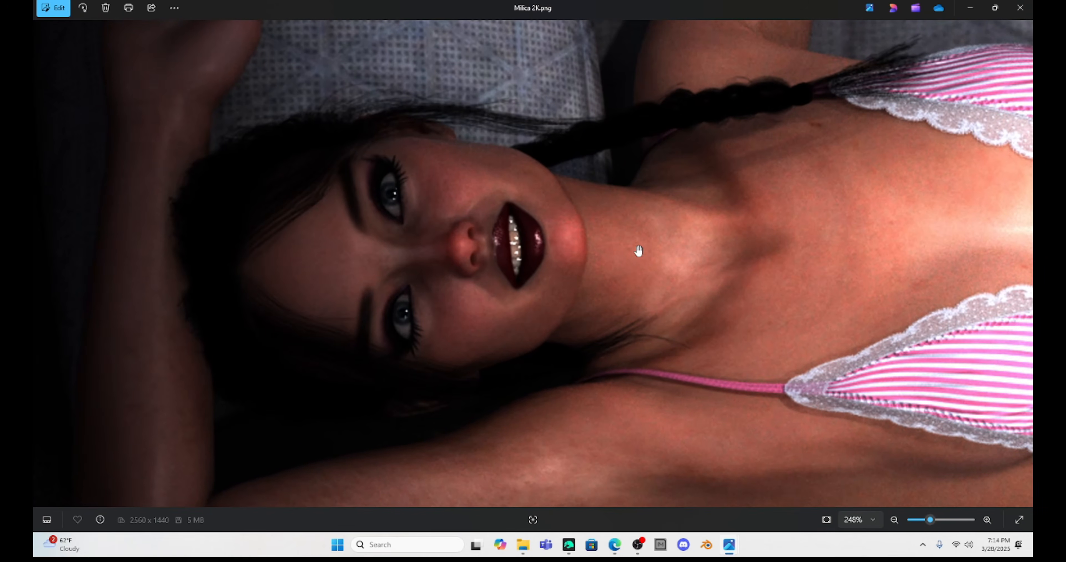
{"action": "scroll", "coordinate": [651, 290], "scroll_direction": "up", "scroll_amount": 2}
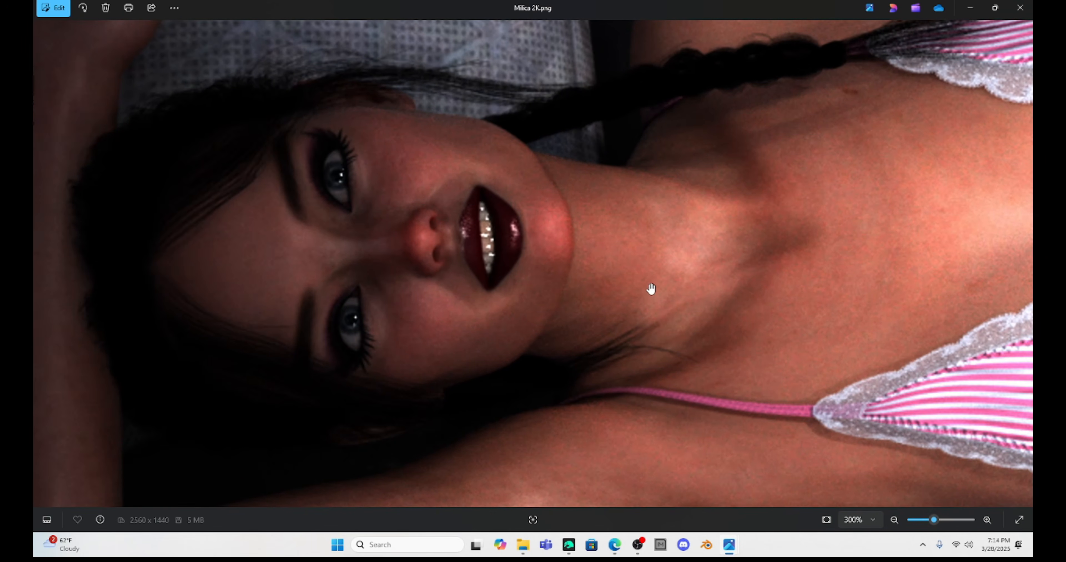
{"action": "left_click_drag", "start_coordinate": [609, 141], "coordinate": [724, 152]}
{"action": "scroll", "coordinate": [722, 180], "scroll_direction": "up", "scroll_amount": 1}
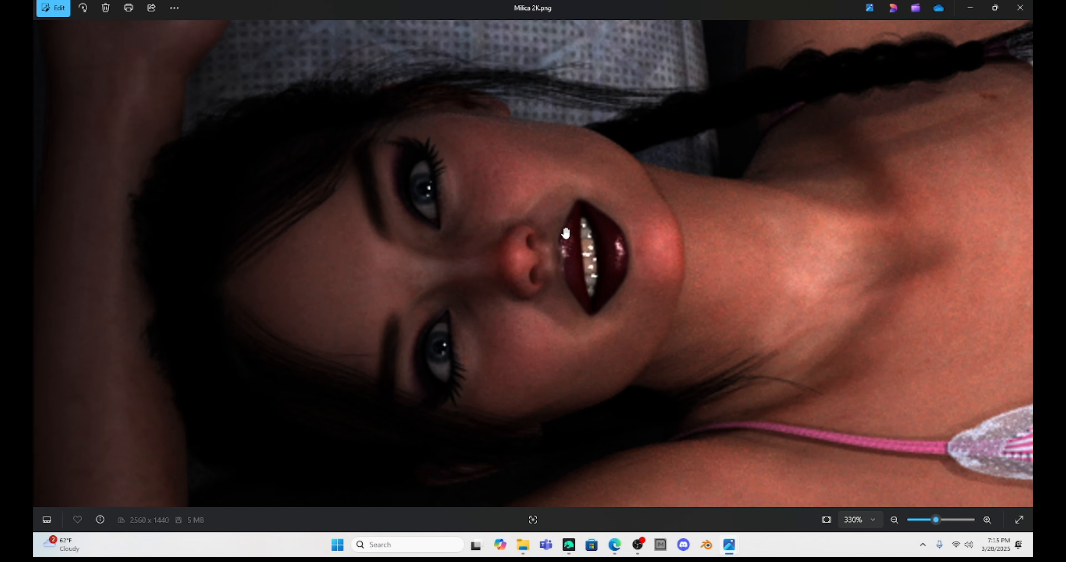
- Open Milica 4K.png from the Videos folder and zoom in closely on the face to inspect its detail
{"action": "mouse_move", "coordinate": [522, 546]}
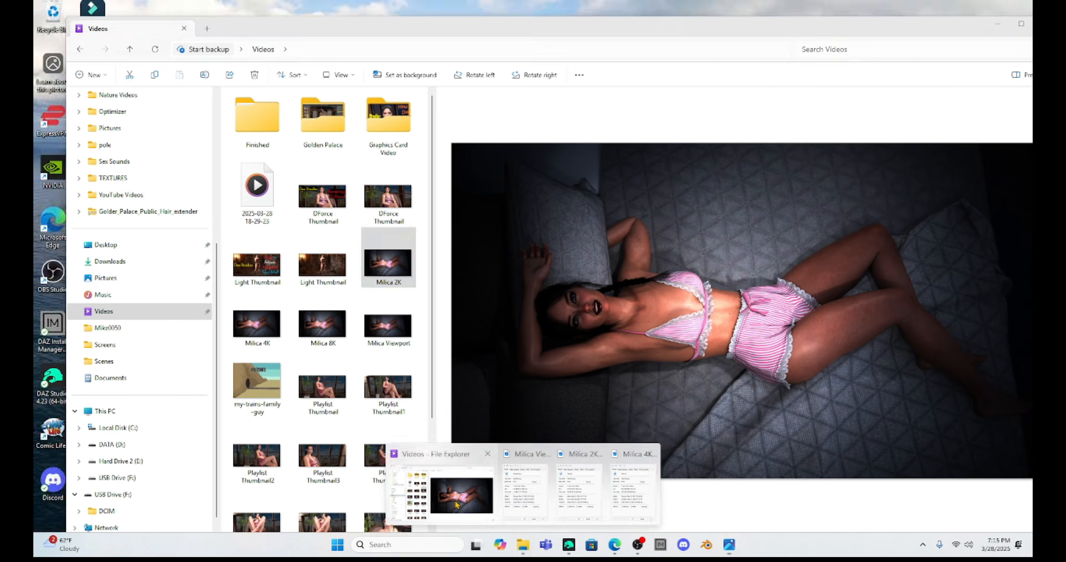
{"action": "left_click", "coordinate": [455, 496]}
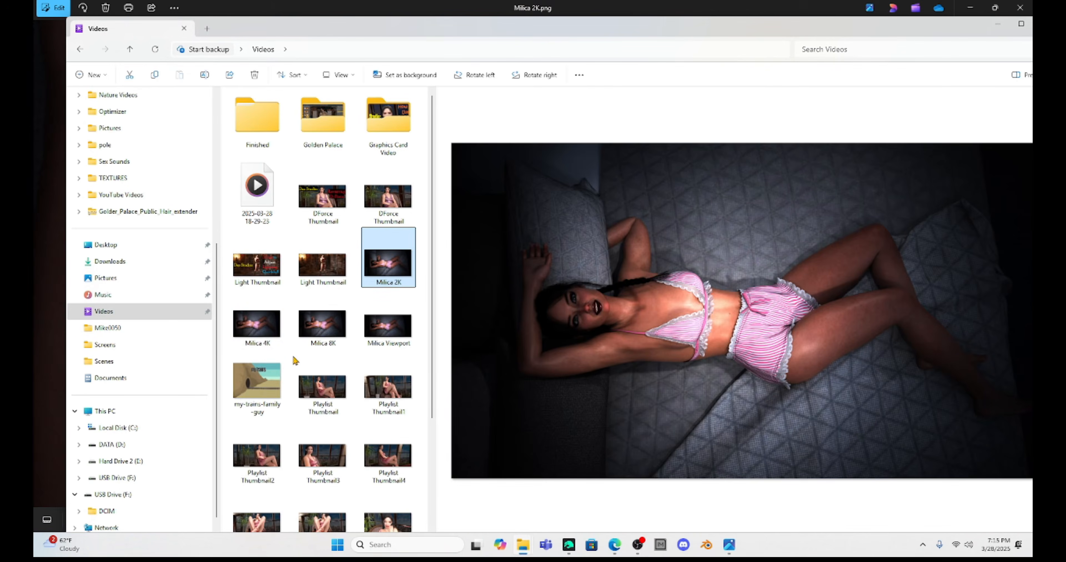
{"action": "double_click", "coordinate": [248, 322]}
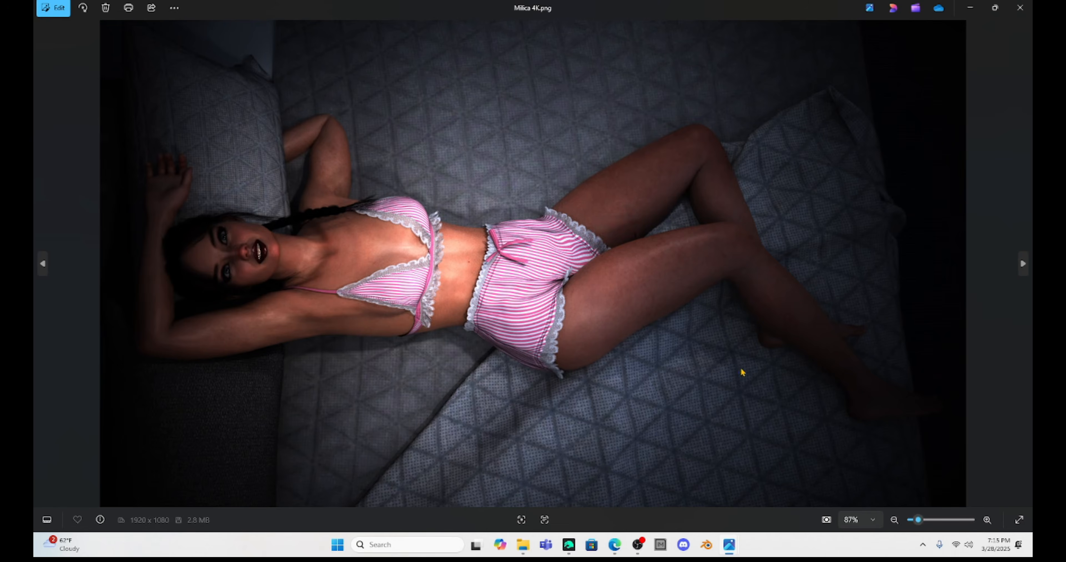
{"action": "mouse_move", "coordinate": [918, 520]}
{"action": "left_mouse_down"}
{"action": "mouse_move", "coordinate": [941, 523]}
{"action": "mouse_move", "coordinate": [916, 521]}
{"action": "mouse_move", "coordinate": [926, 521]}
{"action": "left_mouse_up"}
{"action": "left_click_drag", "start_coordinate": [414, 256], "coordinate": [703, 301]}
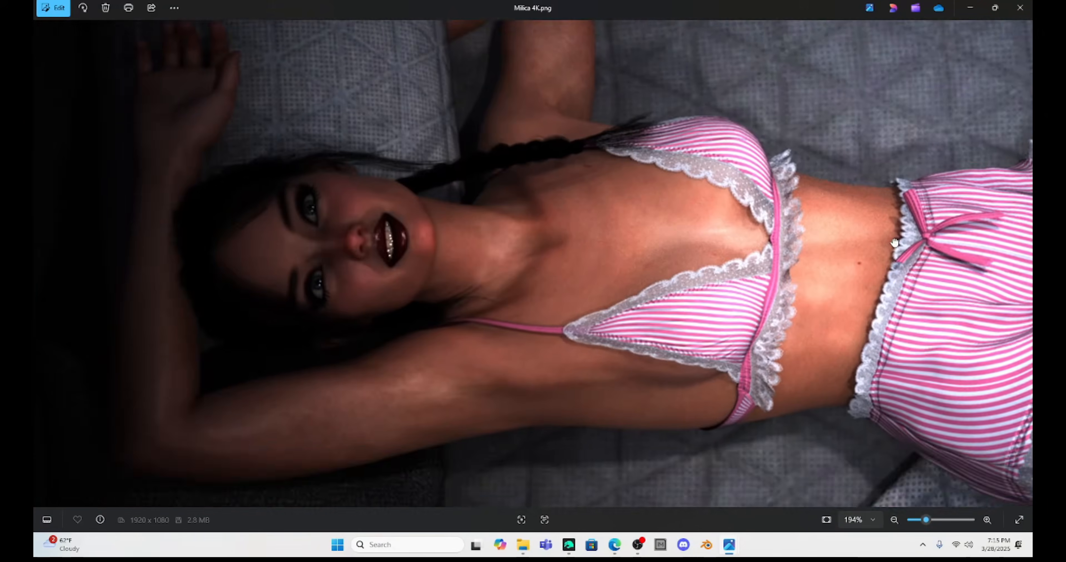
{"action": "scroll", "coordinate": [703, 300], "scroll_direction": "up", "scroll_amount": 3}
{"action": "left_click_drag", "start_coordinate": [409, 198], "coordinate": [722, 219]}
{"action": "scroll", "coordinate": [740, 220], "scroll_direction": "up", "scroll_amount": 3}
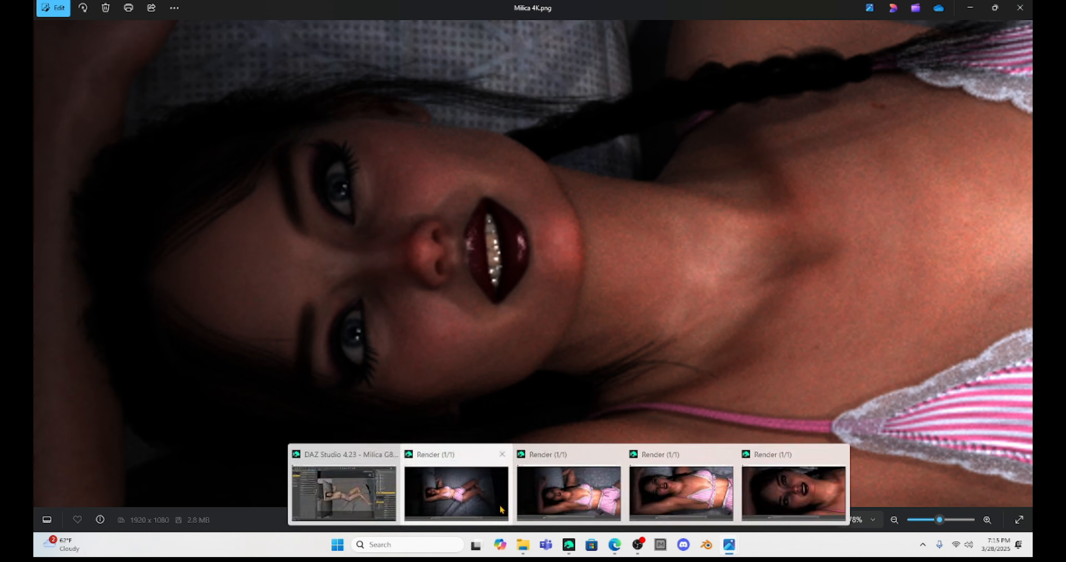
- Open Milica 8K.png from the Videos folder and zoom in to 161% to inspect the detail of the face
{"action": "mouse_move", "coordinate": [523, 545]}
{"action": "left_click", "coordinate": [470, 494]}
{"action": "double_click", "coordinate": [322, 328]}
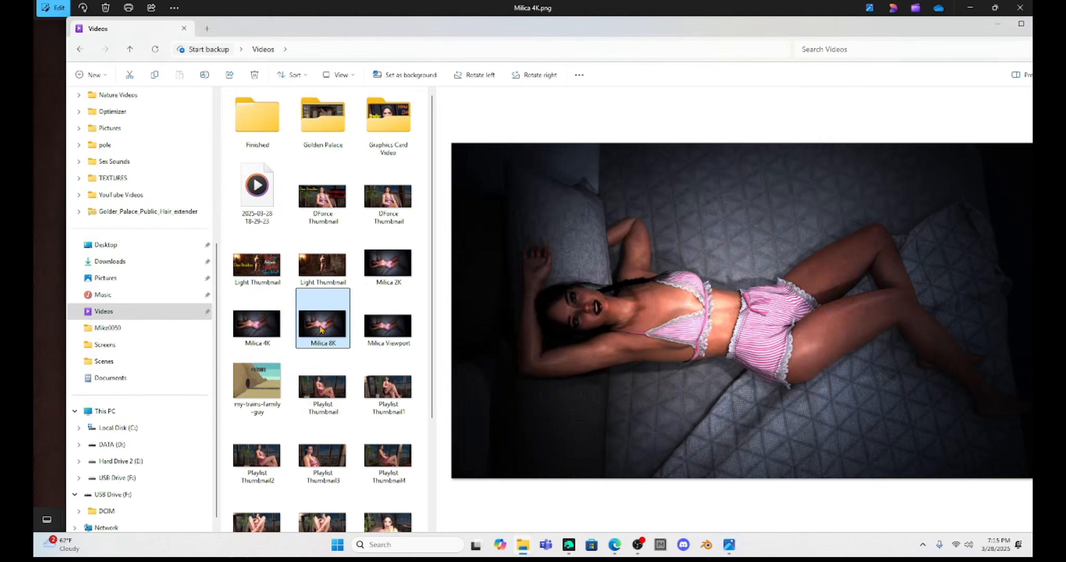
{"action": "scroll", "coordinate": [578, 319], "scroll_direction": "up", "scroll_amount": 6}
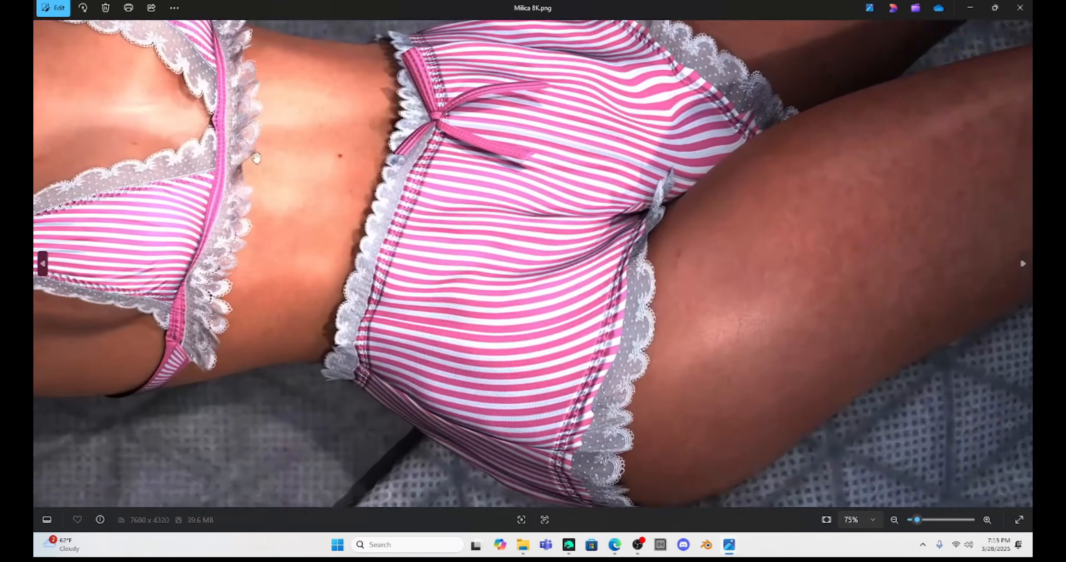
{"action": "left_click_drag", "start_coordinate": [294, 165], "coordinate": [1024, 271]}
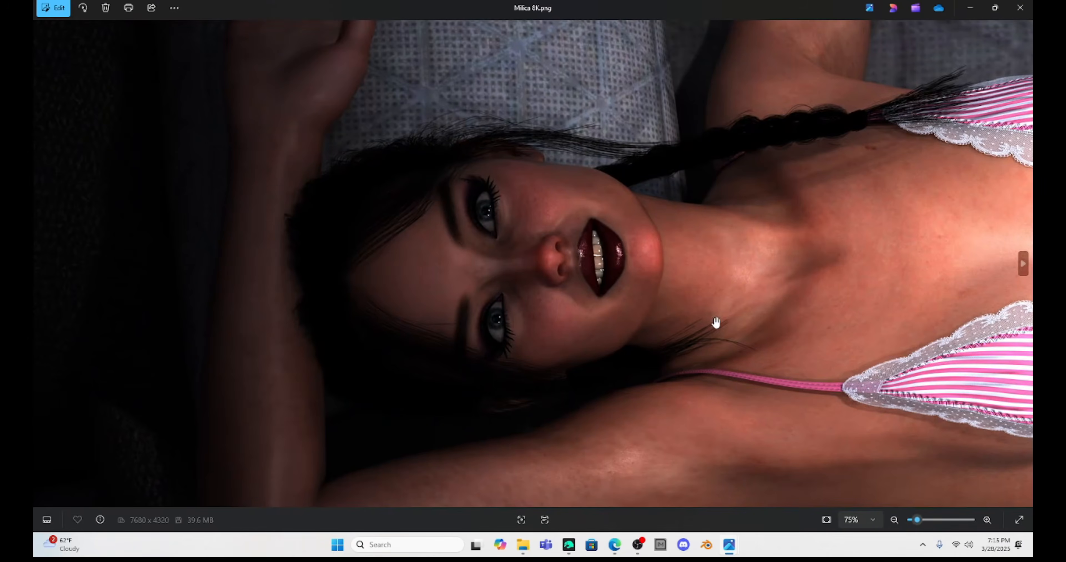
{"action": "scroll", "coordinate": [716, 322], "scroll_direction": "up", "scroll_amount": 3}
{"action": "scroll", "coordinate": [674, 294], "scroll_direction": "up", "scroll_amount": 3}
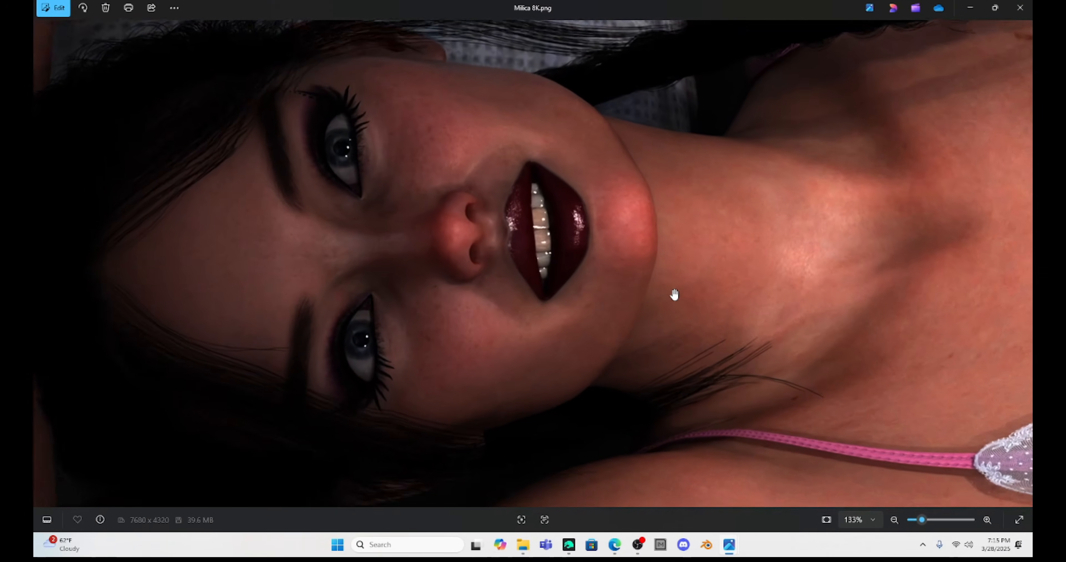
{"action": "left_click_drag", "start_coordinate": [545, 217], "coordinate": [733, 234]}
{"action": "scroll", "coordinate": [735, 239], "scroll_direction": "up", "scroll_amount": 1}
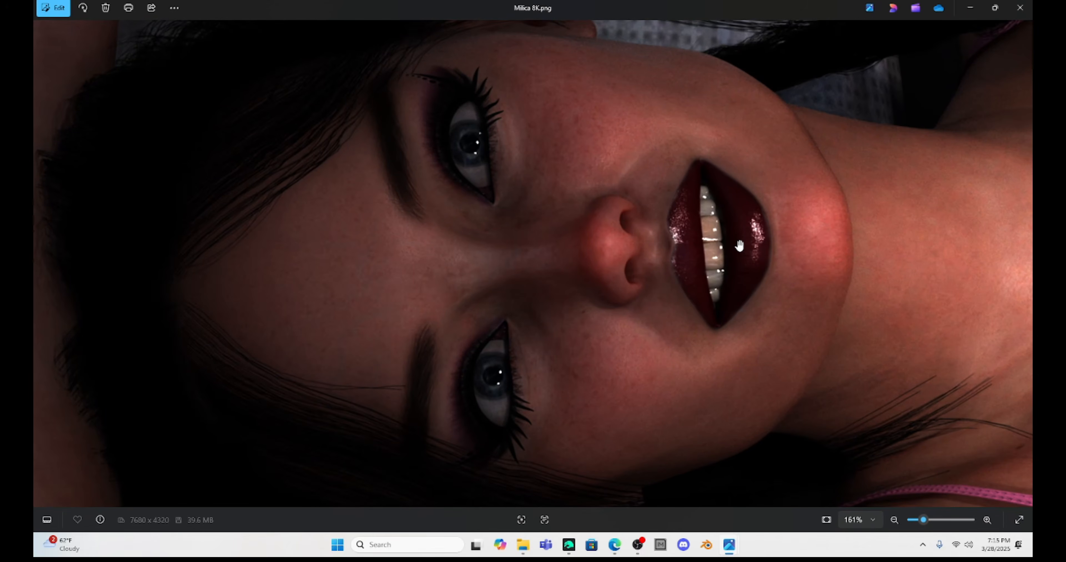
{"action": "left_click_drag", "start_coordinate": [892, 321], "coordinate": [893, 314]}
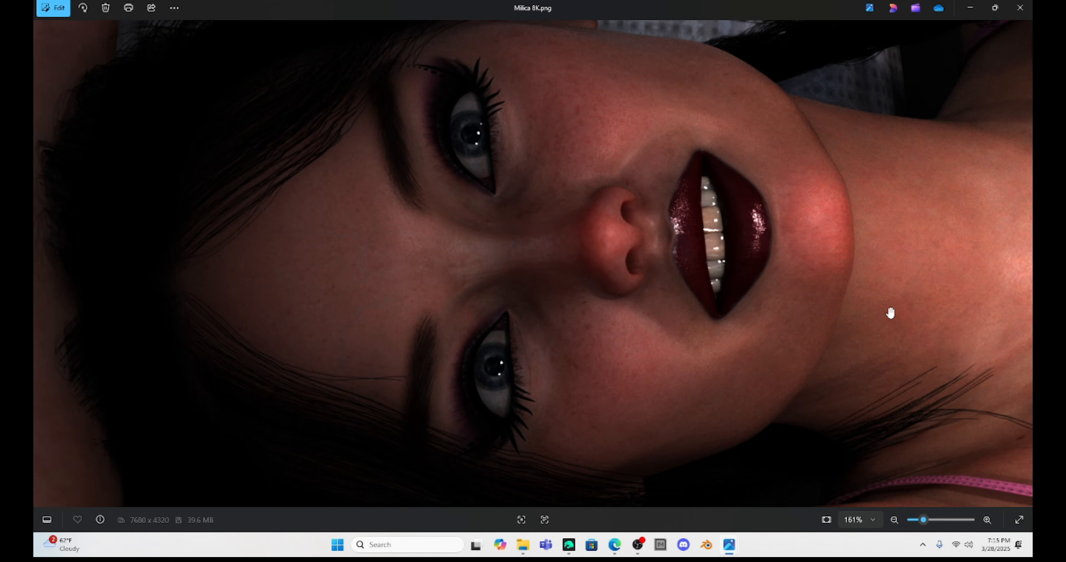
- Magnify Milica 8K.png to 459% and examine the eye, lashes and surrounding skin texture
{"action": "scroll", "coordinate": [815, 267], "scroll_direction": "up", "scroll_amount": 5}
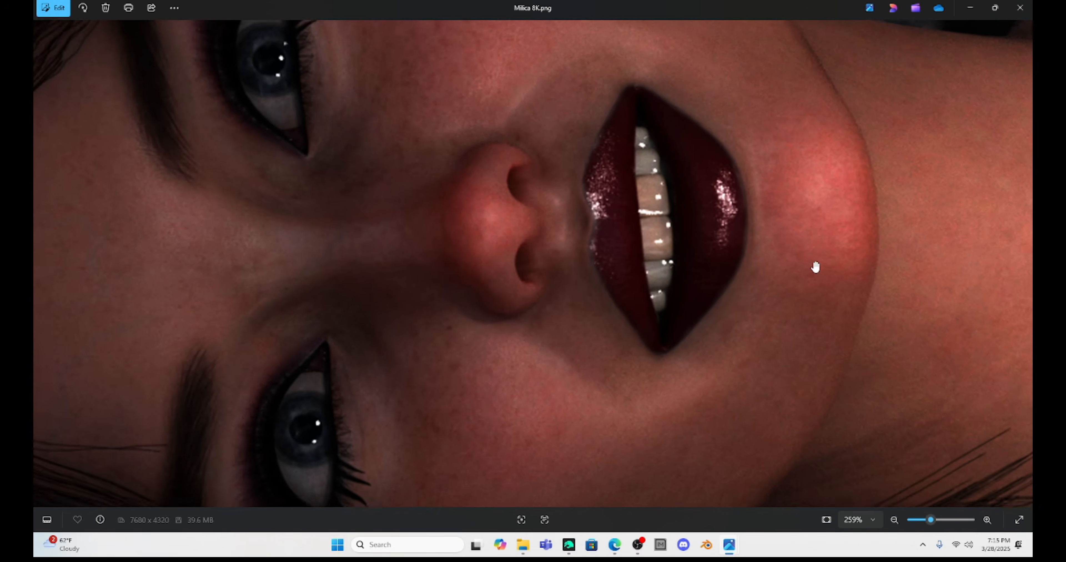
{"action": "left_click_drag", "start_coordinate": [463, 201], "coordinate": [767, 361]}
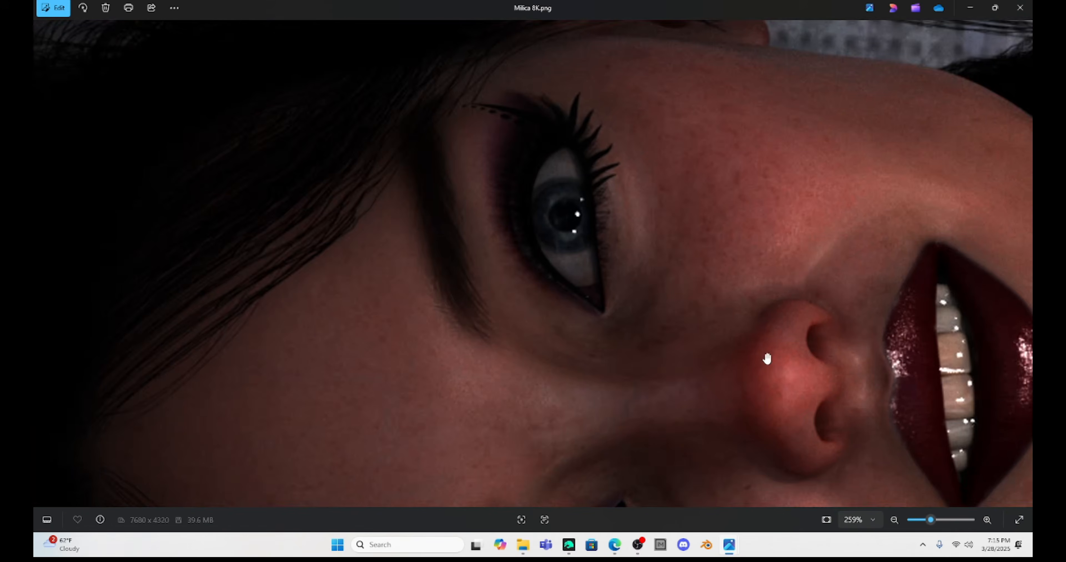
{"action": "scroll", "coordinate": [749, 299], "scroll_direction": "up", "scroll_amount": 3}
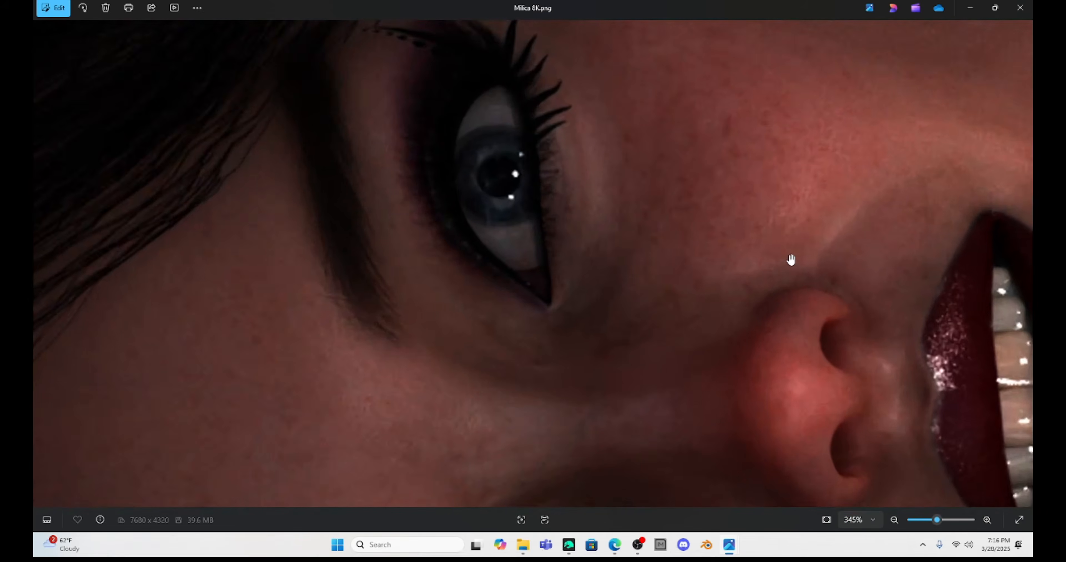
{"action": "scroll", "coordinate": [790, 256], "scroll_direction": "up", "scroll_amount": 2}
{"action": "left_click_drag", "start_coordinate": [650, 191], "coordinate": [754, 272]}
{"action": "scroll", "coordinate": [712, 257], "scroll_direction": "up", "scroll_amount": 1}
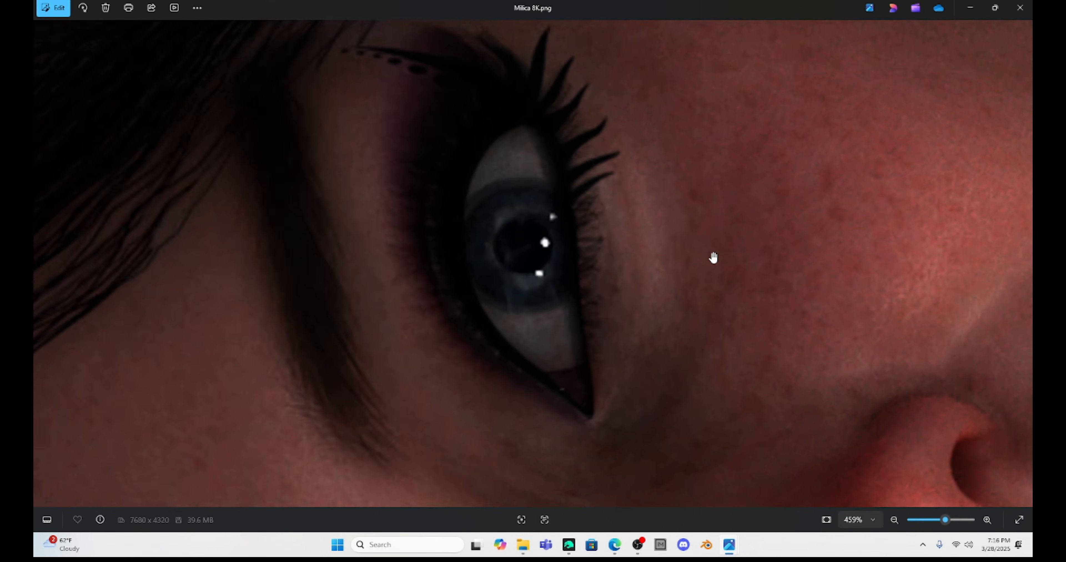
- Zoom Milica 8K.png back out to 24% to review the whole image
{"action": "scroll", "coordinate": [659, 222], "scroll_direction": "down", "scroll_amount": 8}
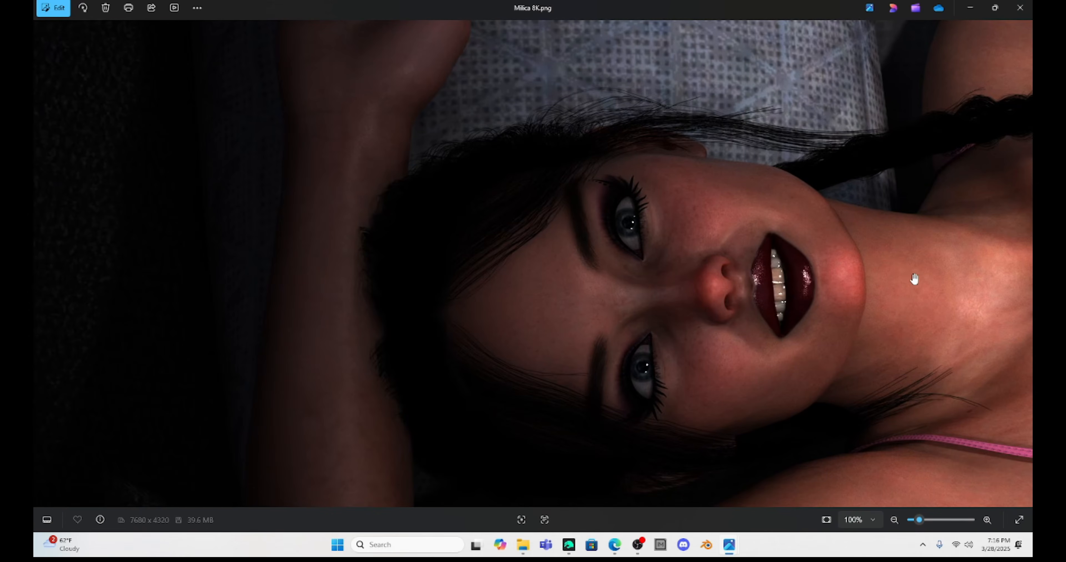
{"action": "left_click_drag", "start_coordinate": [928, 290], "coordinate": [809, 235]}
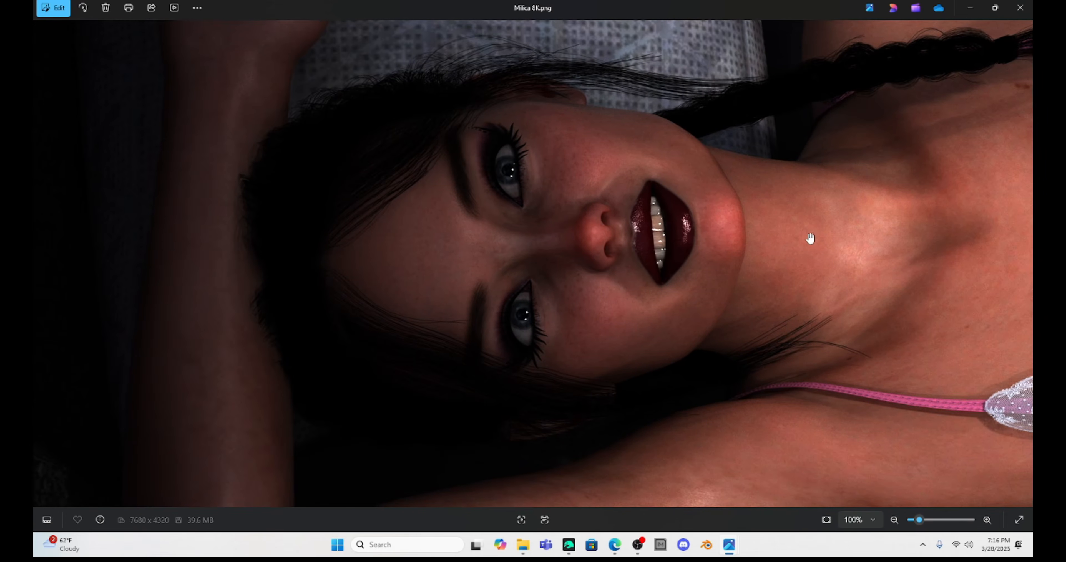
{"action": "scroll", "coordinate": [810, 239], "scroll_direction": "down", "scroll_amount": 1}
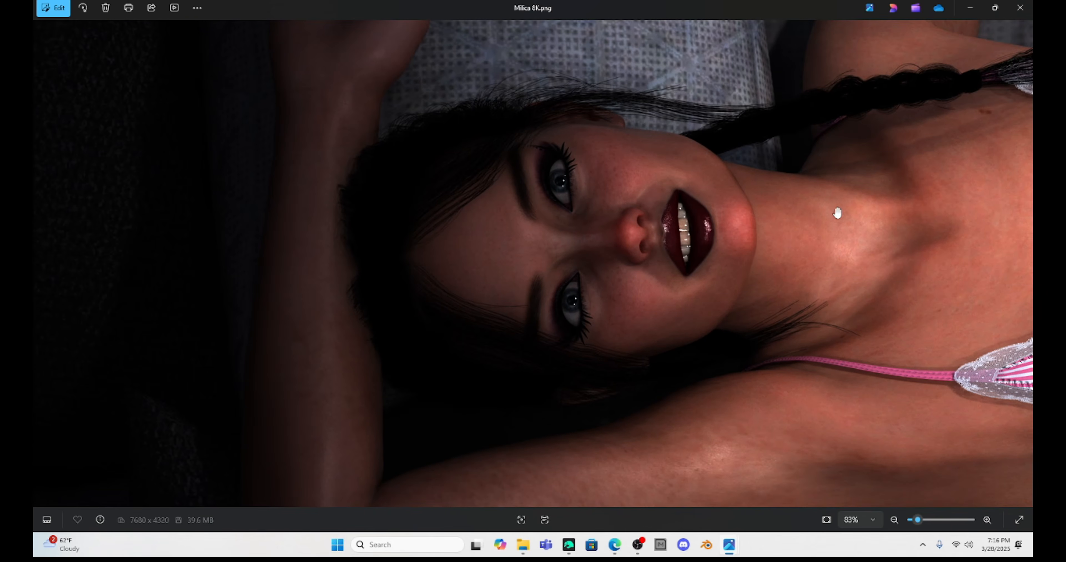
{"action": "left_click_drag", "start_coordinate": [939, 166], "coordinate": [835, 155]}
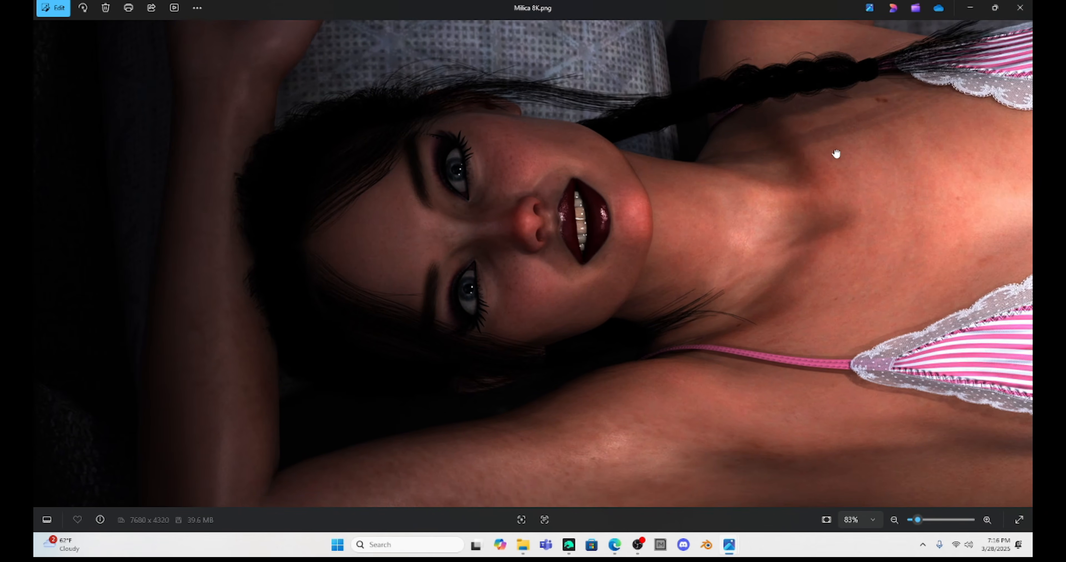
{"action": "scroll", "coordinate": [707, 241], "scroll_direction": "down", "scroll_amount": 2}
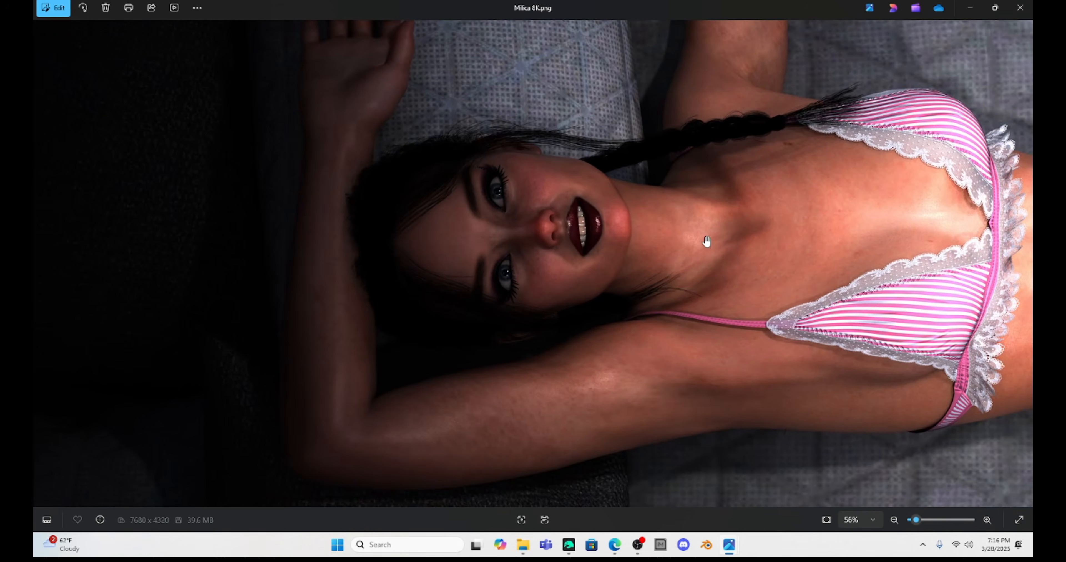
{"action": "scroll", "coordinate": [765, 225], "scroll_direction": "down", "scroll_amount": 3}
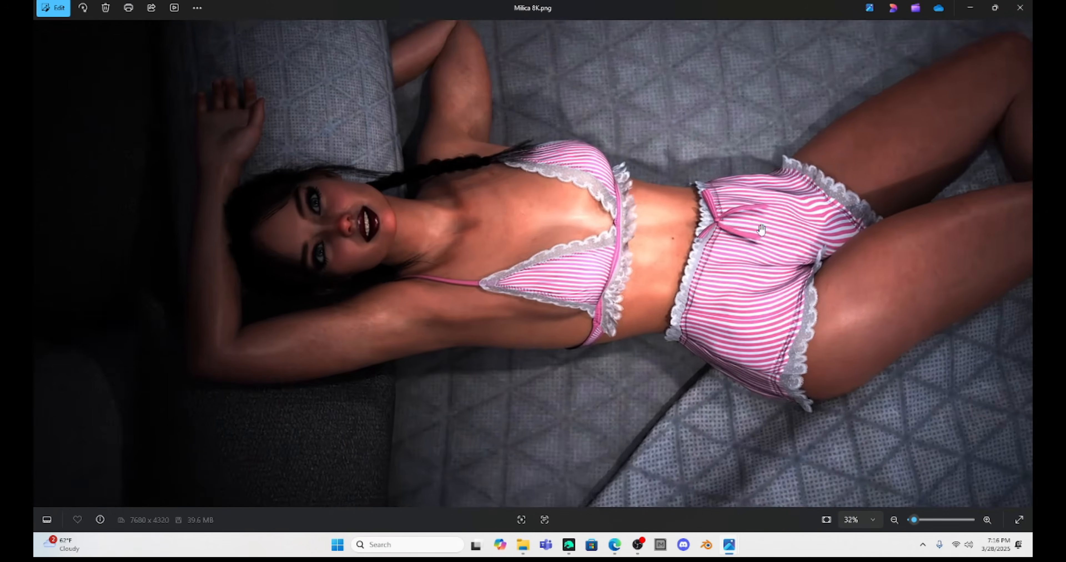
{"action": "scroll", "coordinate": [760, 230], "scroll_direction": "down", "scroll_amount": 1}
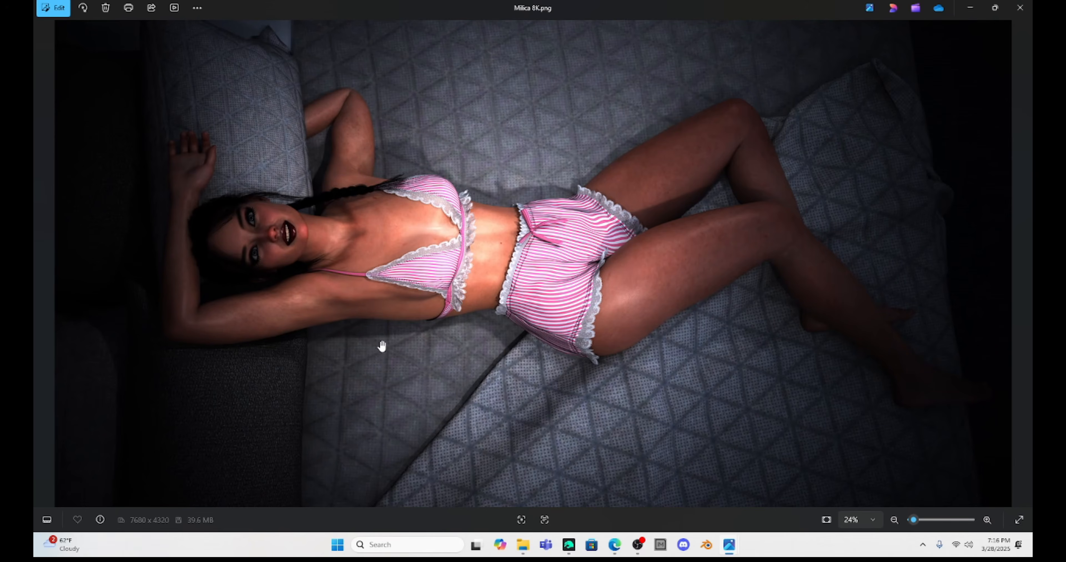
- Zoom Milica 8K.png in to 51% and inspect the face and upper body
{"action": "left_click_drag", "start_coordinate": [377, 349], "coordinate": [430, 359]}
{"action": "scroll", "coordinate": [448, 317], "scroll_direction": "up", "scroll_amount": 1}
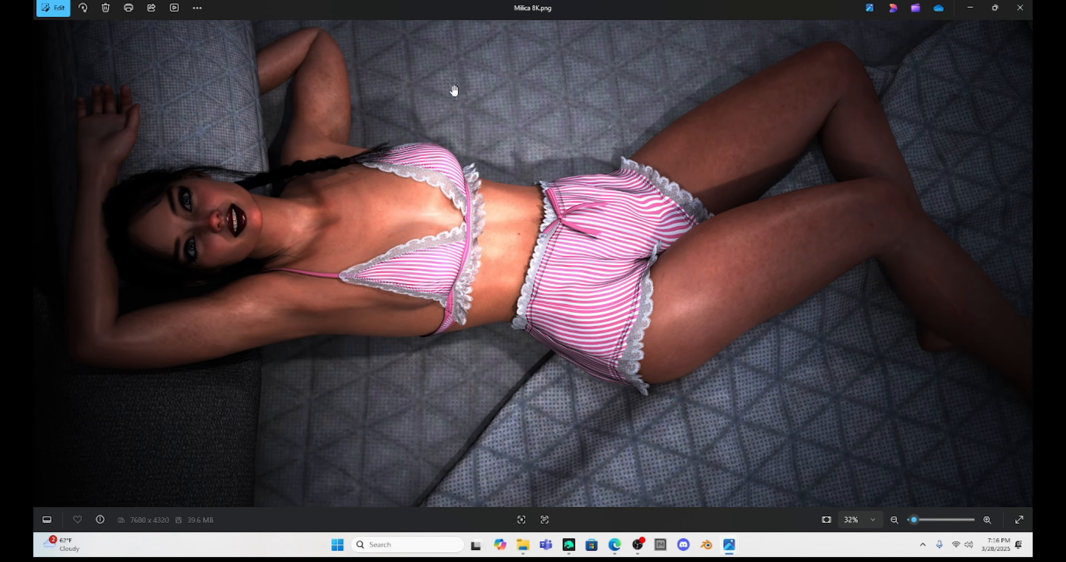
{"action": "left_click_drag", "start_coordinate": [455, 90], "coordinate": [660, 145]}
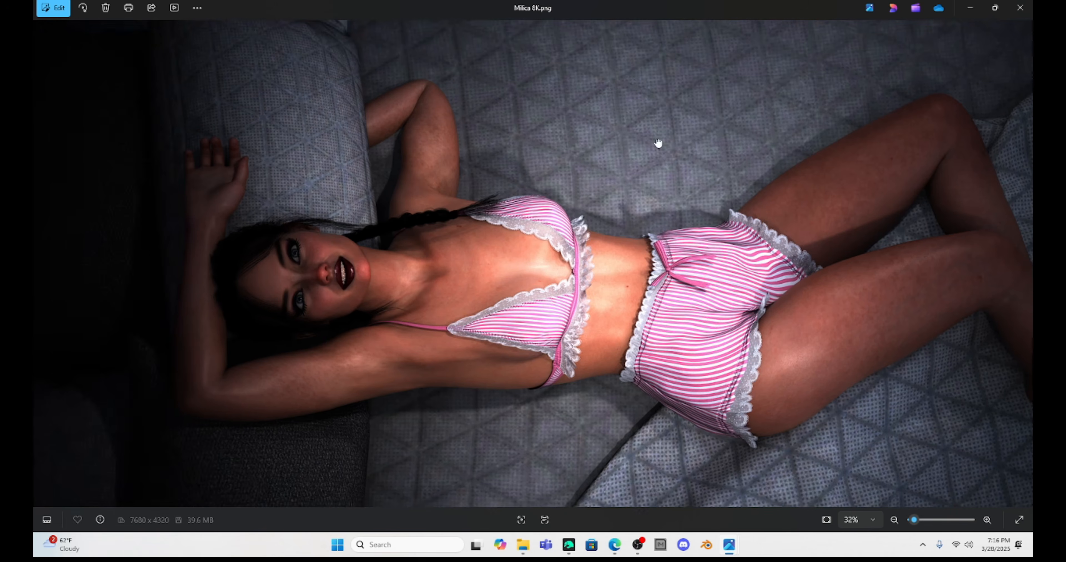
{"action": "scroll", "coordinate": [584, 183], "scroll_direction": "up", "scroll_amount": 2}
{"action": "left_click_drag", "start_coordinate": [555, 162], "coordinate": [764, 133]}
{"action": "scroll", "coordinate": [604, 172], "scroll_direction": "up", "scroll_amount": 1}
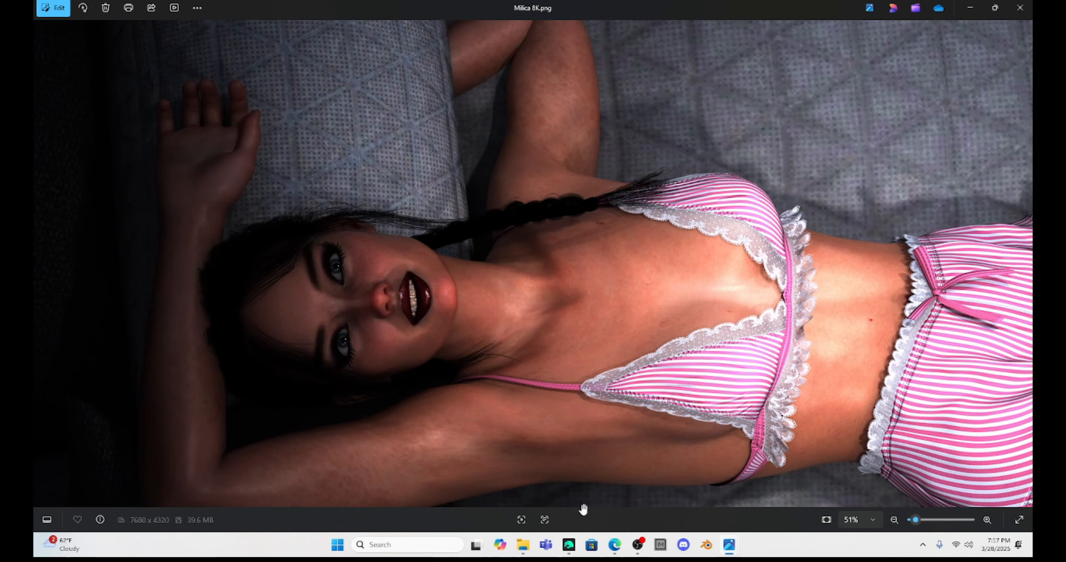
- Switch to DAZ Studio and set the render dimension preset to Full HD [FHD] / 1080p (16:9, 1920 x 1080)
{"action": "mouse_move", "coordinate": [565, 549]}
{"action": "left_click", "coordinate": [345, 486]}
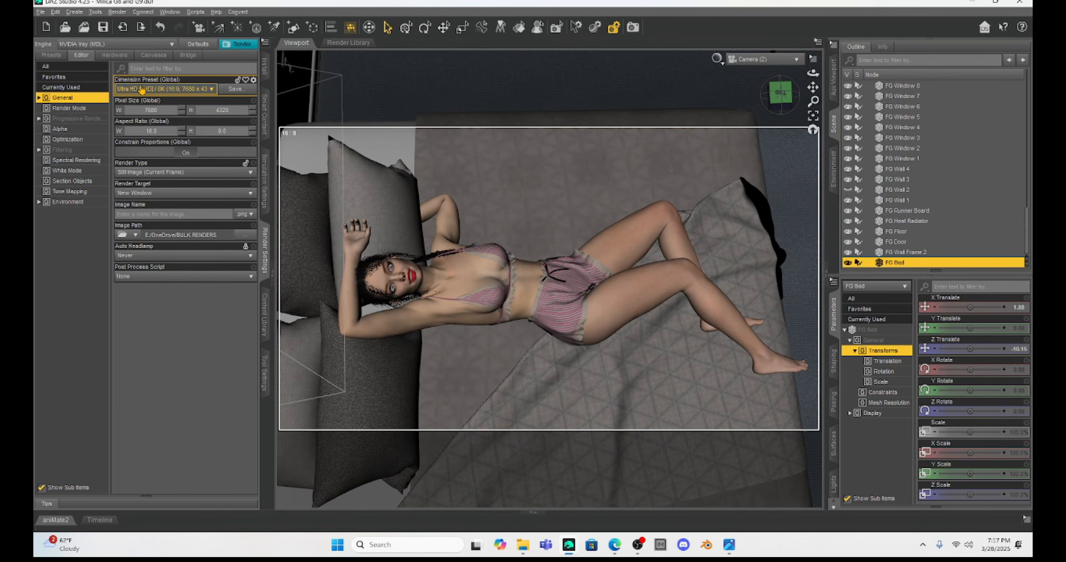
{"action": "left_click", "coordinate": [151, 91]}
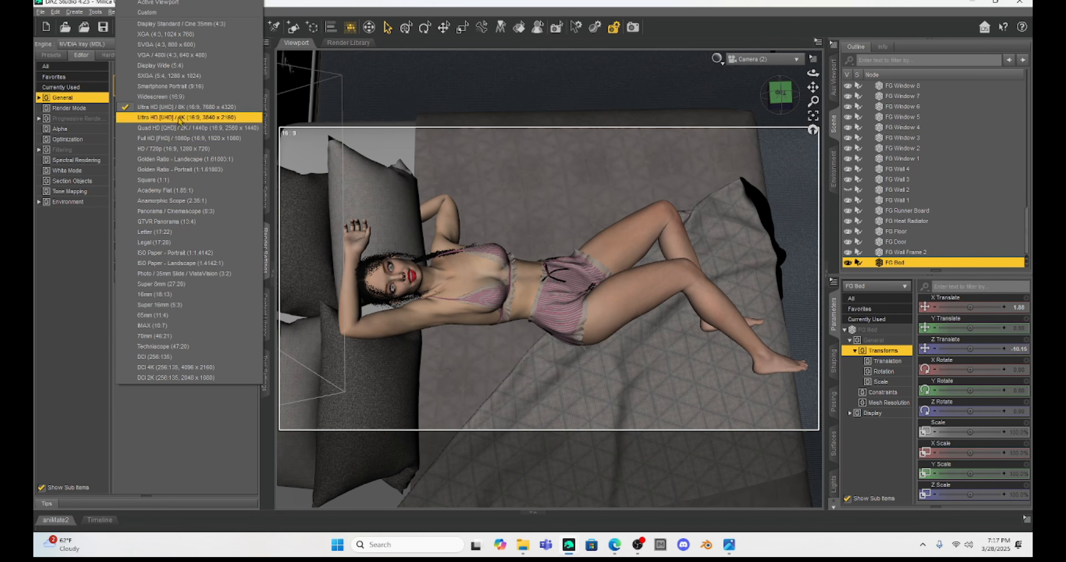
{"action": "left_click", "coordinate": [147, 139]}
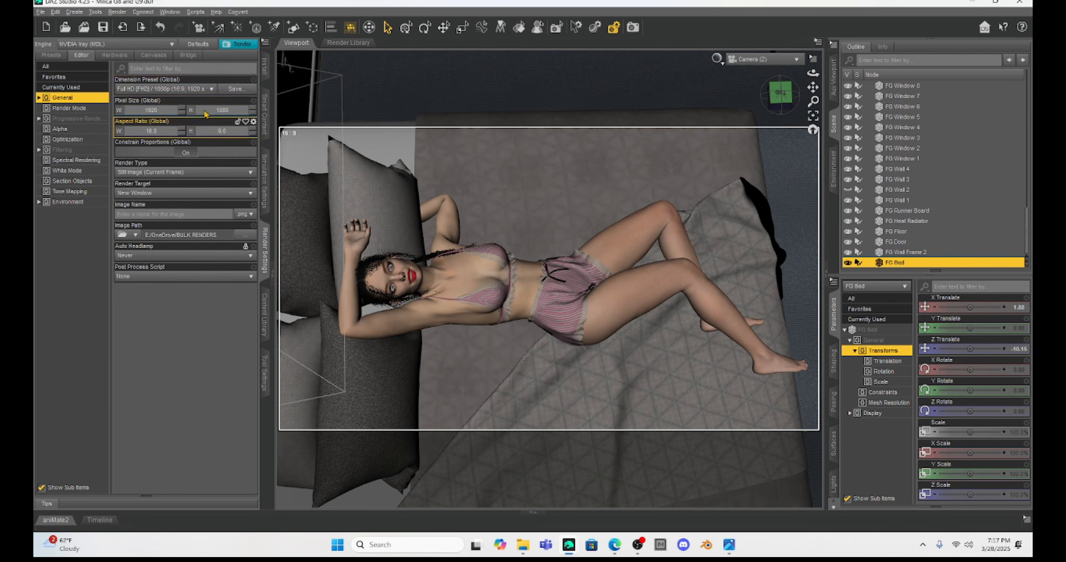